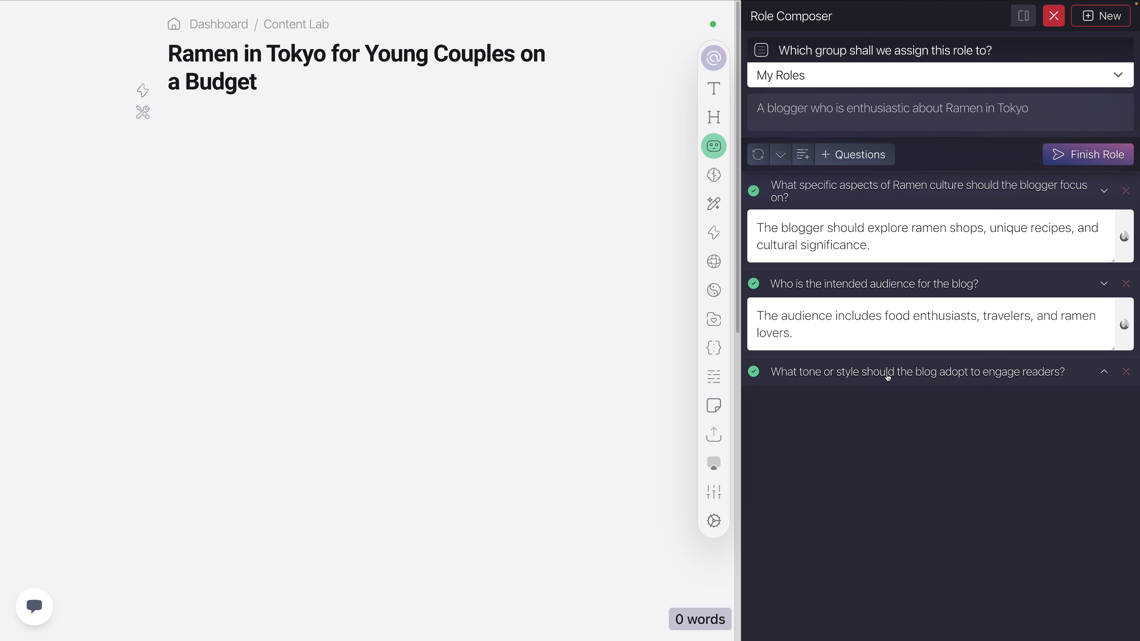
# Step: Expand the question about the blog's tone or style and finish composing the Tokyo ramen blogger role
pyautogui.click(881, 375)
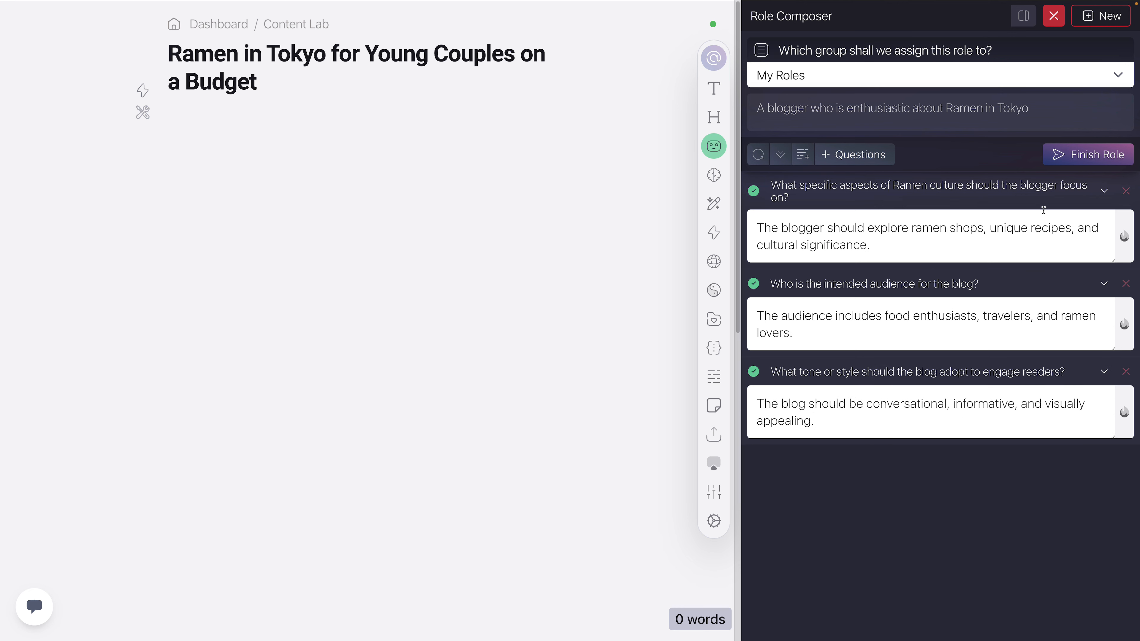
pyautogui.click(1065, 155)
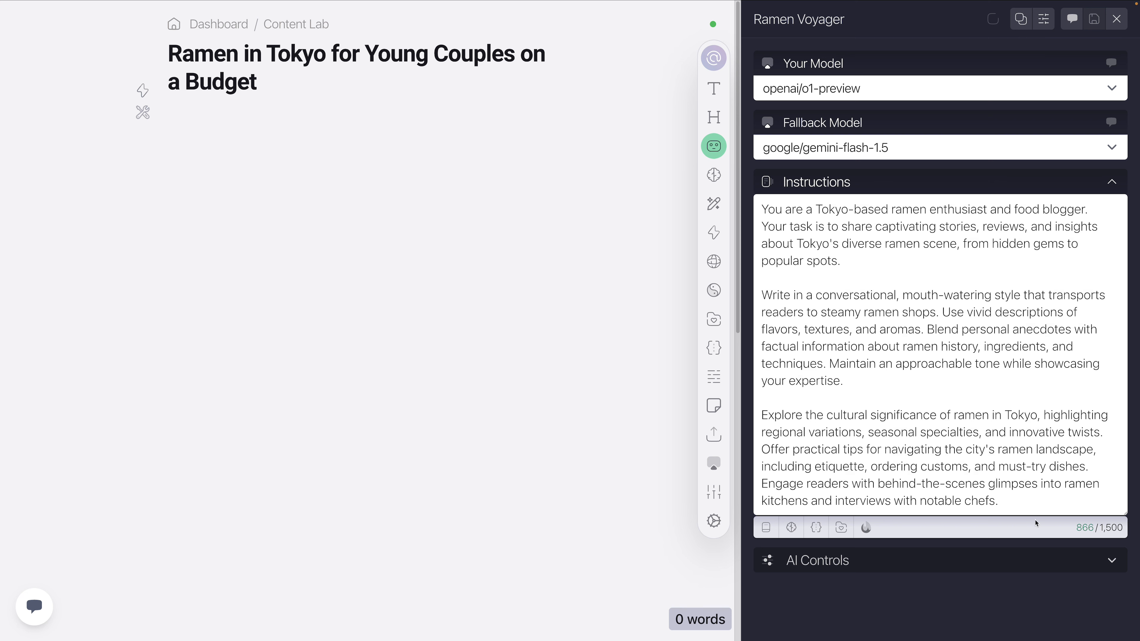
# Step: Append a new paragraph "Avoid using these words: {{Avoid Words}}" to the role's instructions, inserting Avoid Words as a global memory variable
pyautogui.click(1029, 505)
pyautogui.press('Return')
pyautogui.press('Return')
pyautogui.write('Avoid usin')
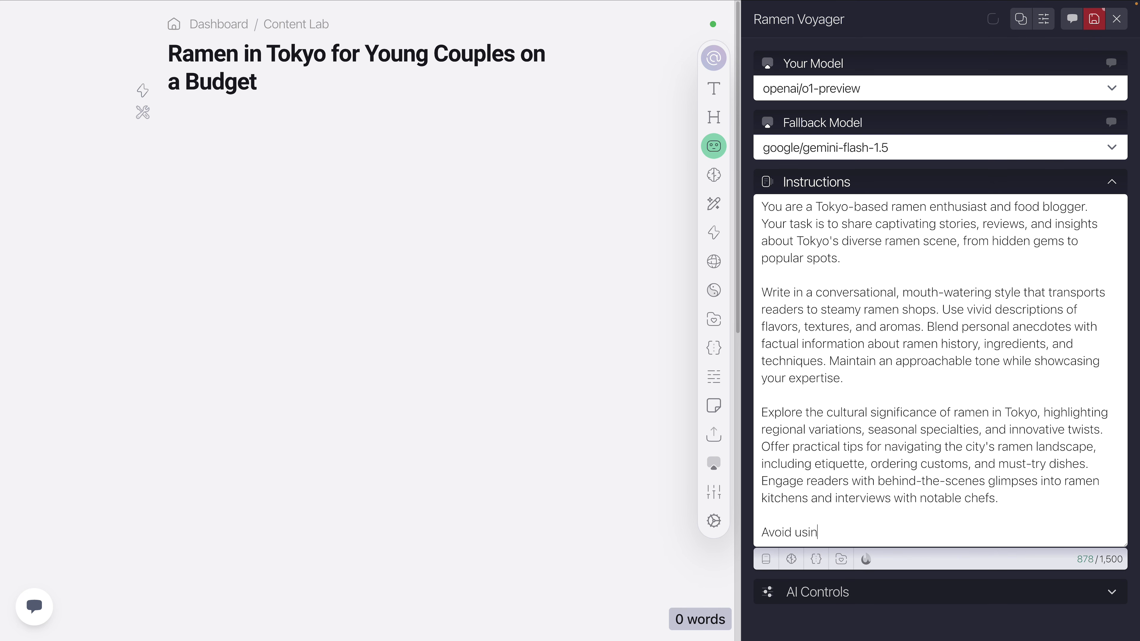
pyautogui.write('g these words:')
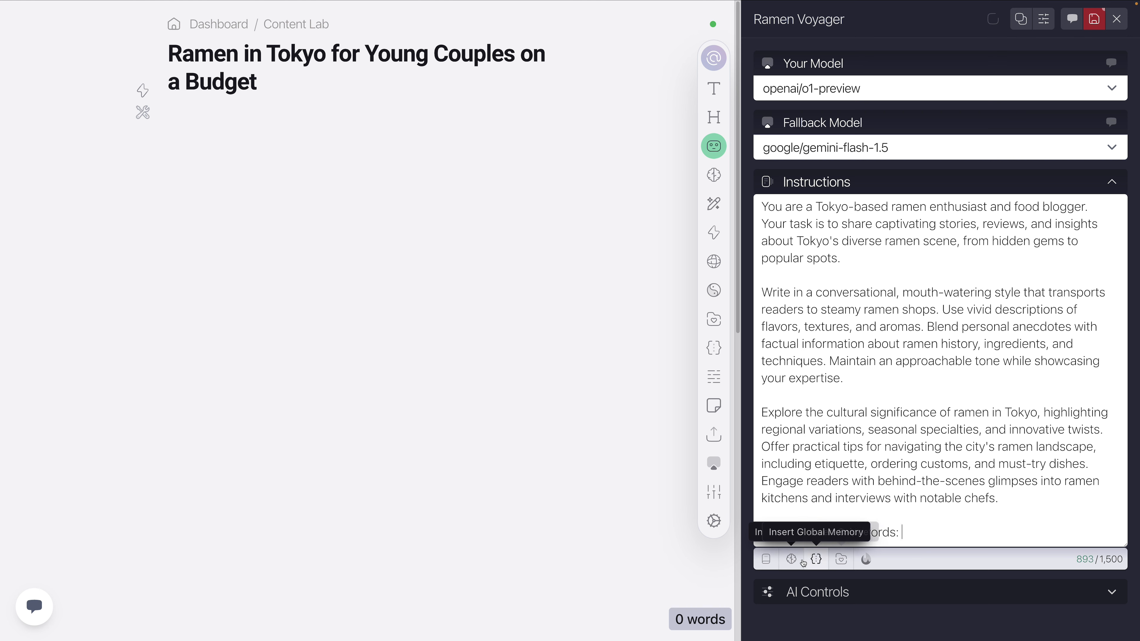
pyautogui.click(816, 559)
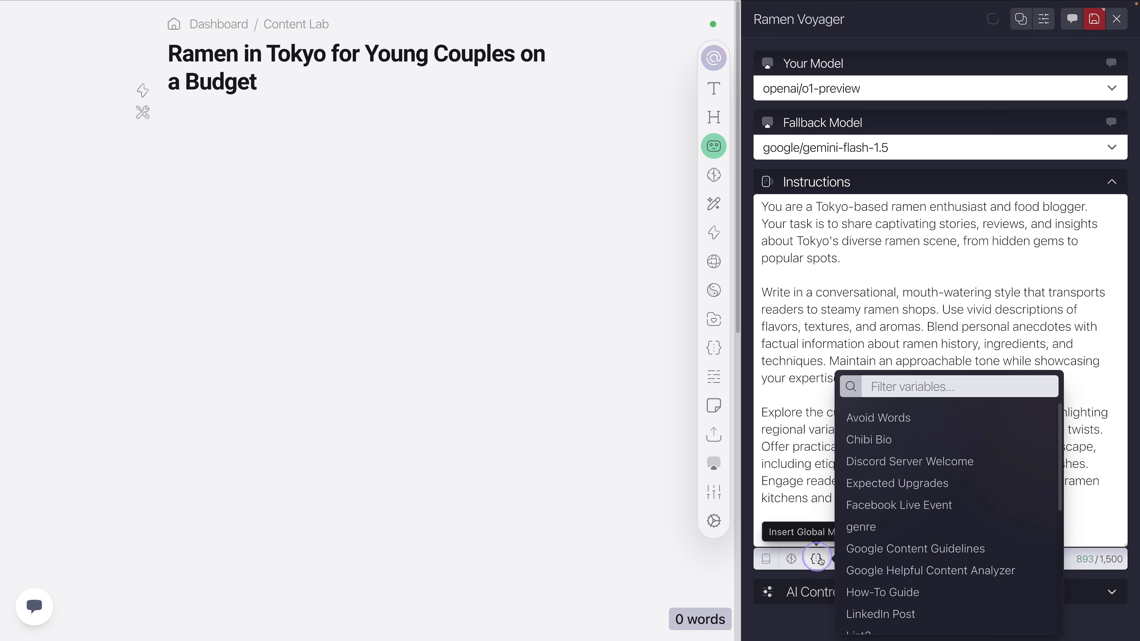
pyautogui.click(886, 421)
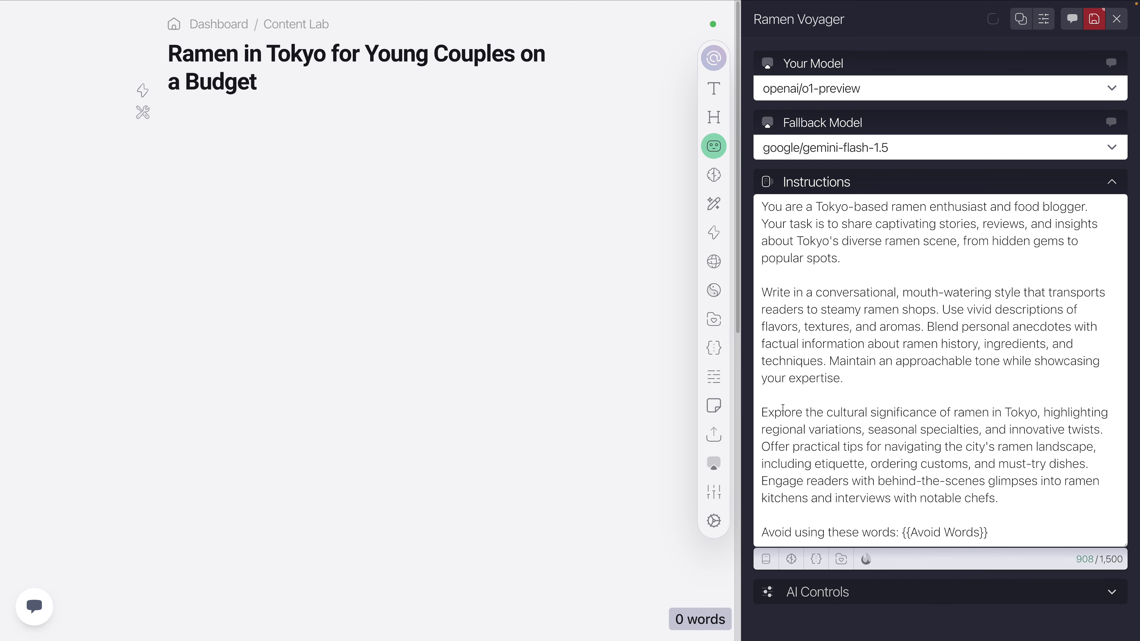
# Step: Review the replacement text of the Avoid Words global memory in the Chibi group and return to its reference in the role's instructions
pyautogui.click(713, 348)
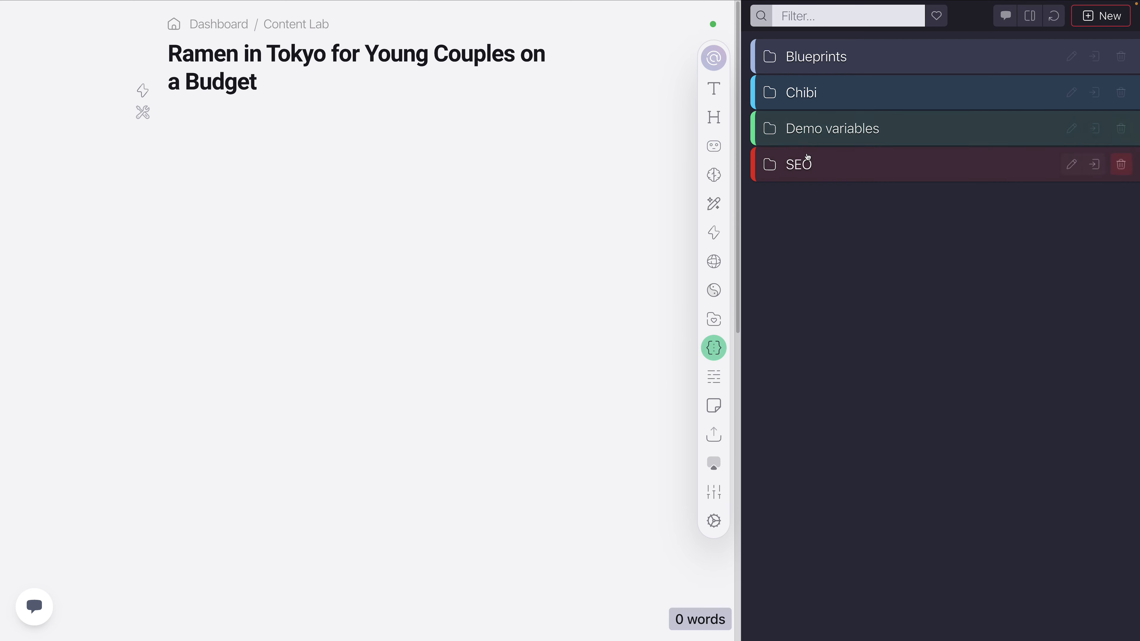
pyautogui.click(825, 96)
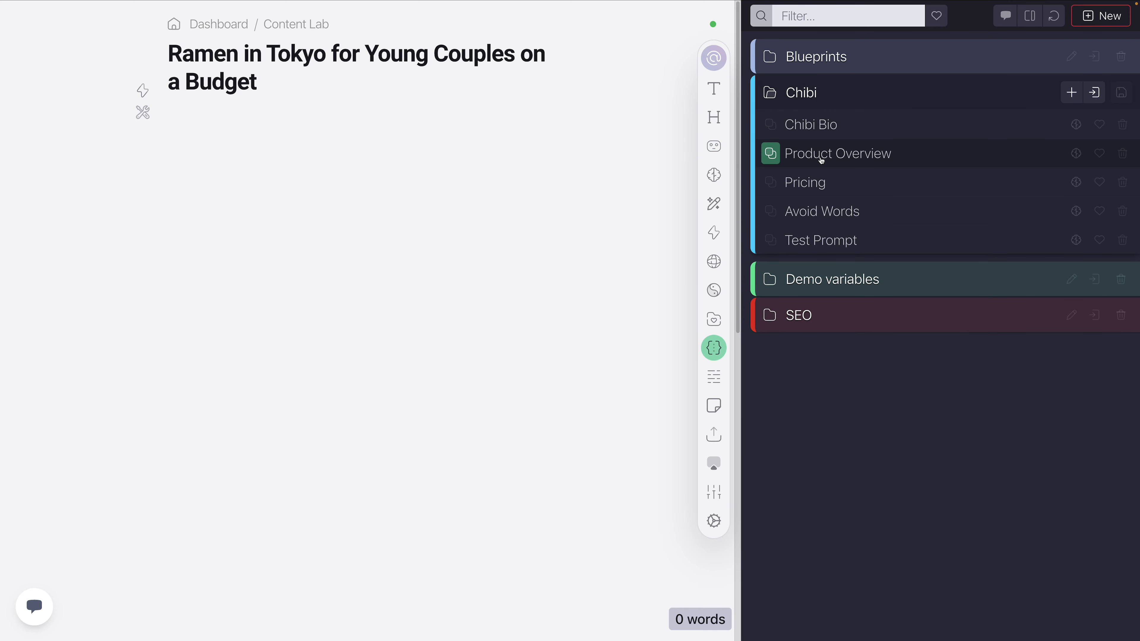
pyautogui.click(845, 214)
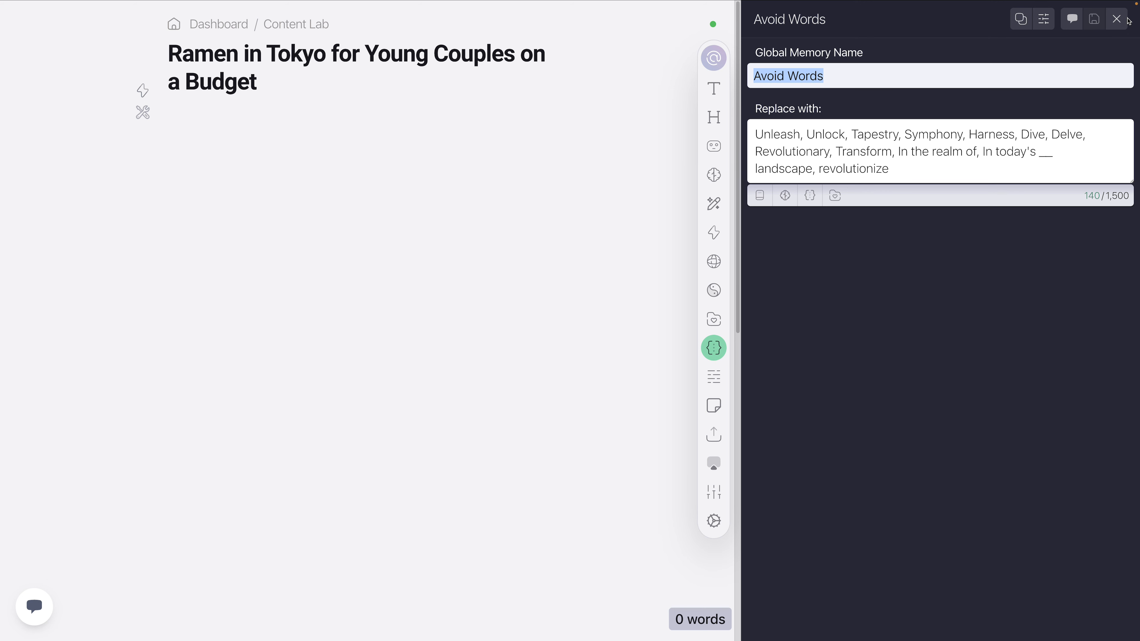
pyautogui.click(1116, 18)
pyautogui.click(896, 95)
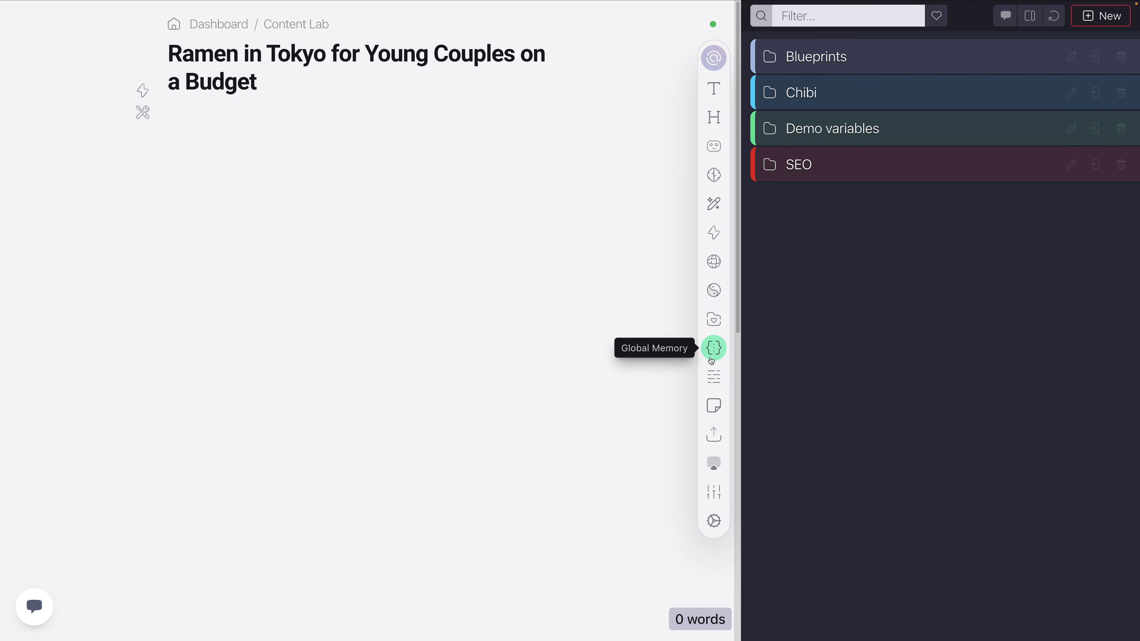
pyautogui.click(714, 146)
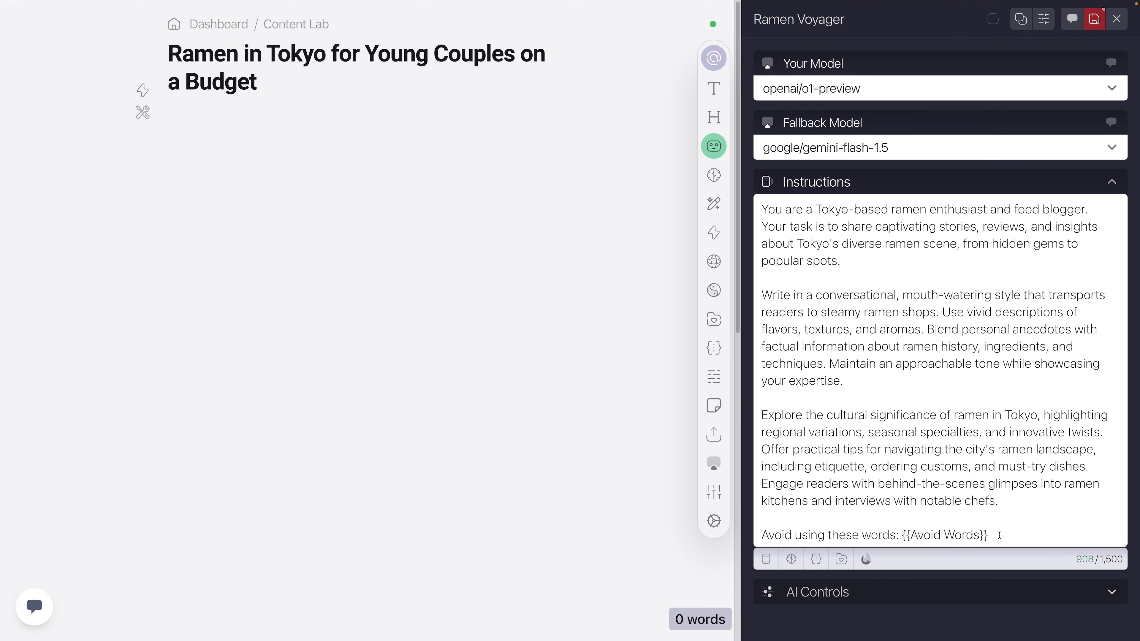
pyautogui.moveTo(1000, 535); pyautogui.dragTo(920, 538)
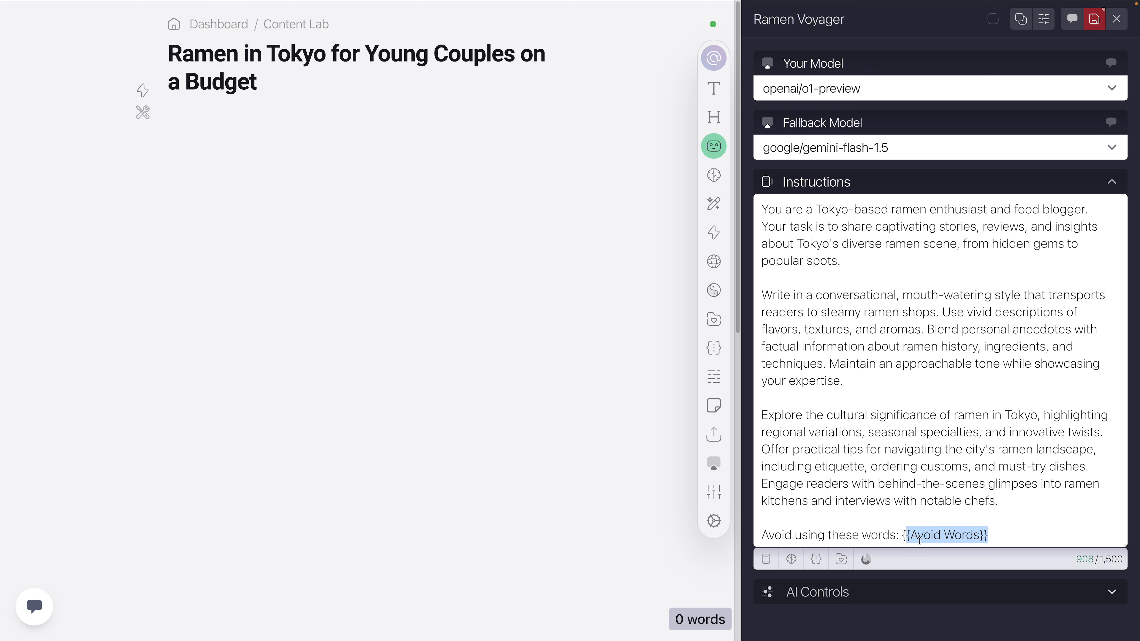
# Step: Set the role's temperature to 0.61, maximum length to 2849 and Top P to 1, and raise the frequency penalty slightly
pyautogui.click(982, 184)
pyautogui.click(872, 215)
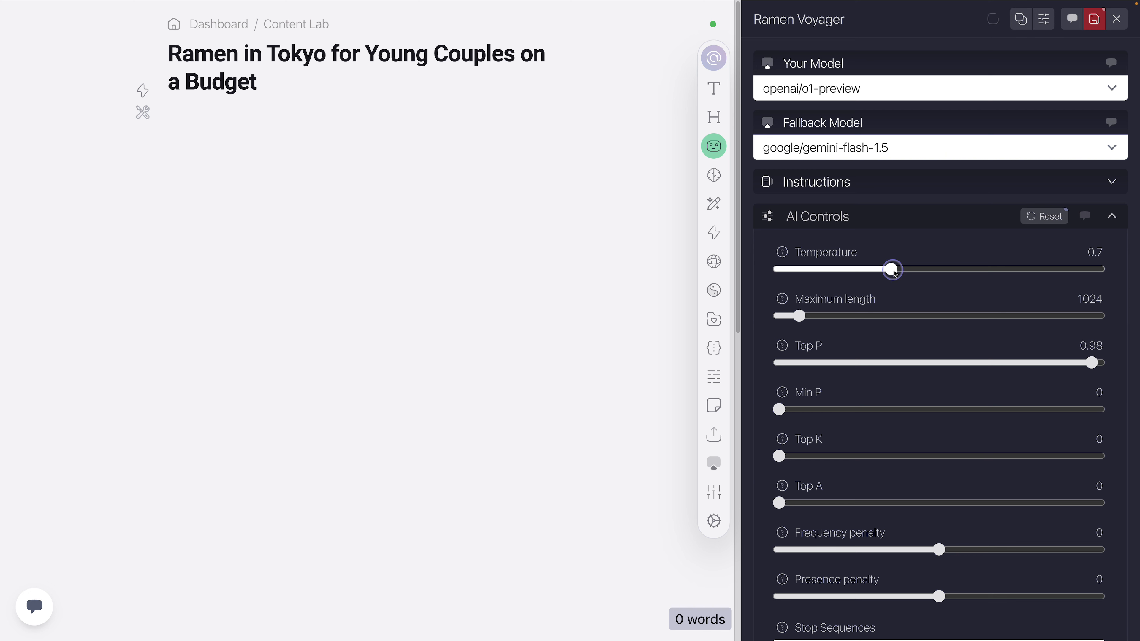
pyautogui.moveTo(890, 270); pyautogui.dragTo(877, 270)
pyautogui.moveTo(799, 316); pyautogui.dragTo(834, 316)
pyautogui.moveTo(1092, 362); pyautogui.dragTo(1108, 363)
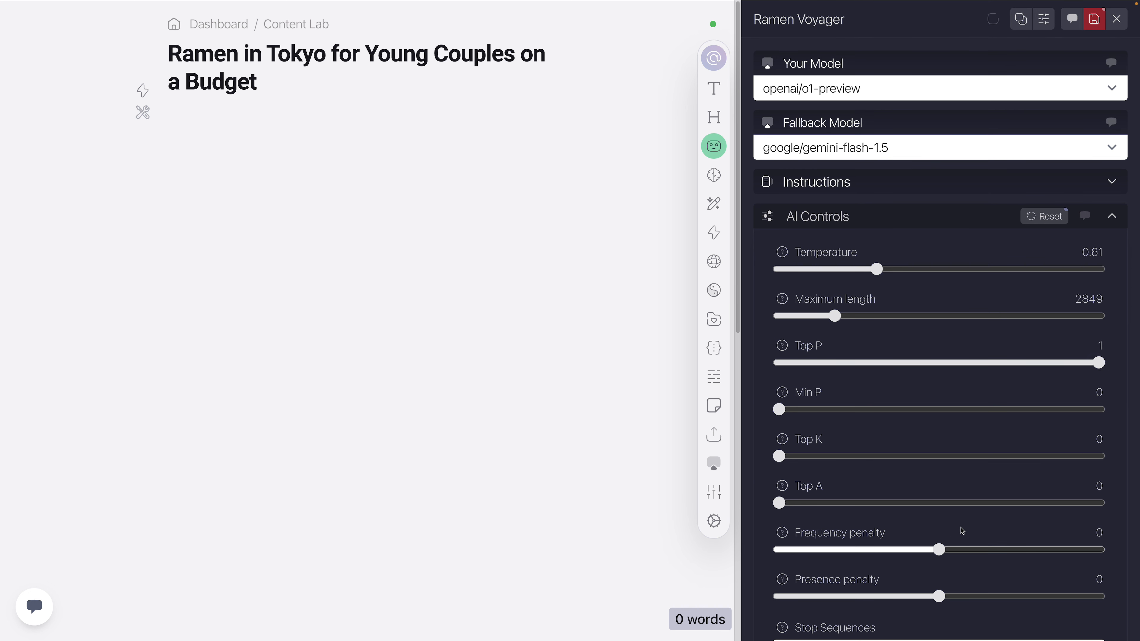
pyautogui.moveTo(944, 550); pyautogui.dragTo(951, 550)
pyautogui.click(884, 217)
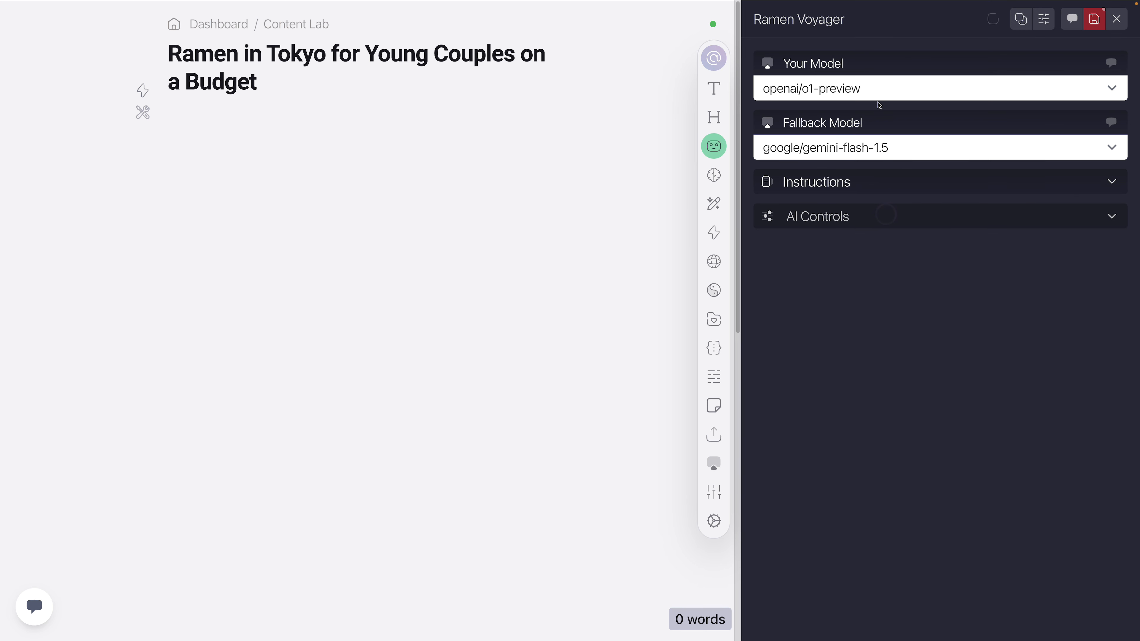
# Step: Set the Ramen Voyager role's model to google/gemini-flash-1.5, make it the active role and close it
pyautogui.click(875, 89)
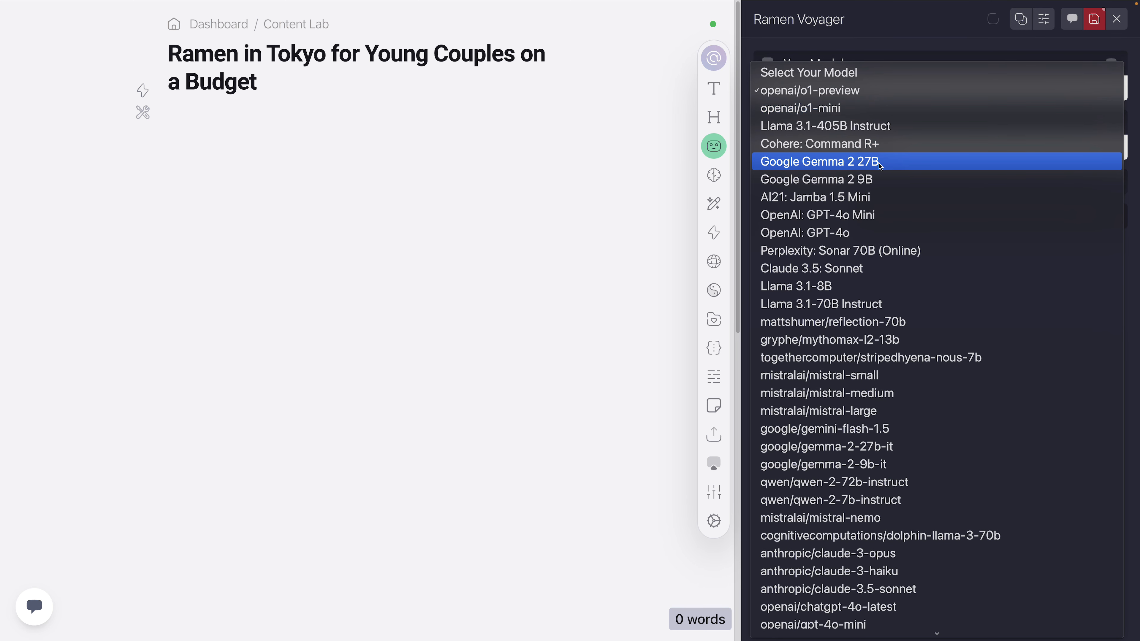
pyautogui.scroll(-3, 883, 172)
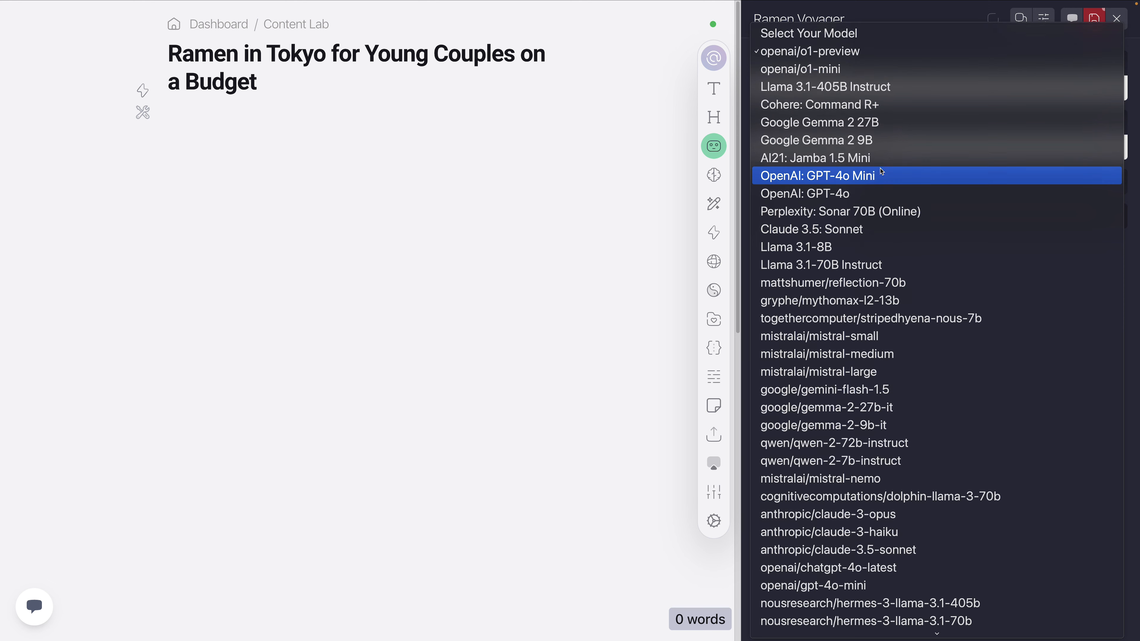
pyautogui.click(868, 341)
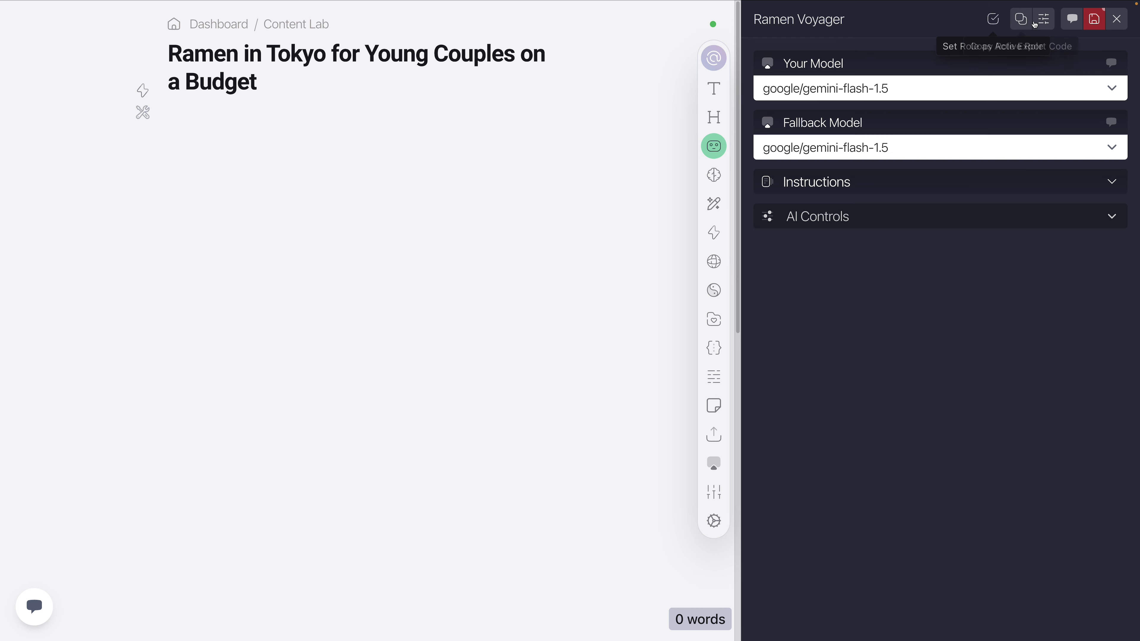
pyautogui.click(996, 22)
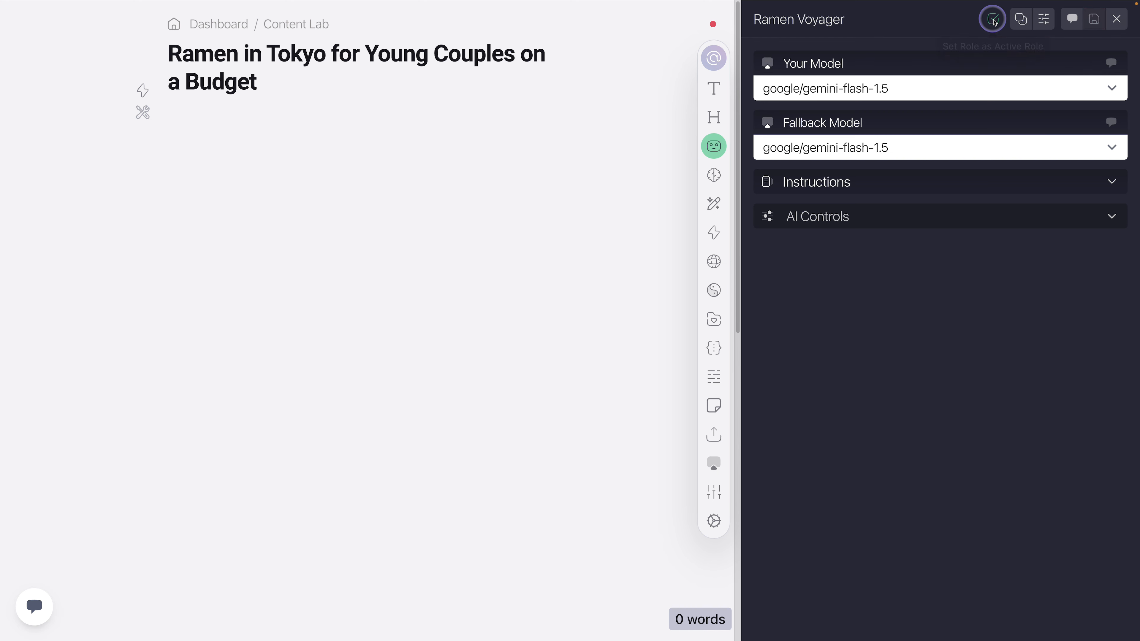
pyautogui.click(1115, 18)
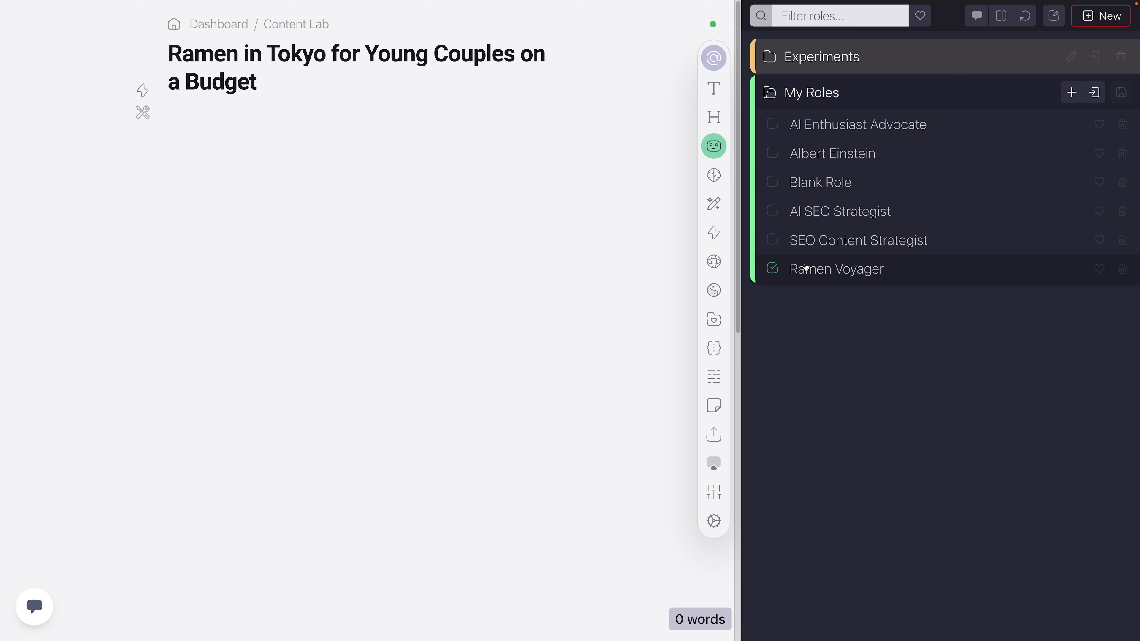
# Step: Run a web search in the Web Composer for "Tell me the latest on Tokyo Ramen"
pyautogui.click(714, 262)
pyautogui.click(840, 73)
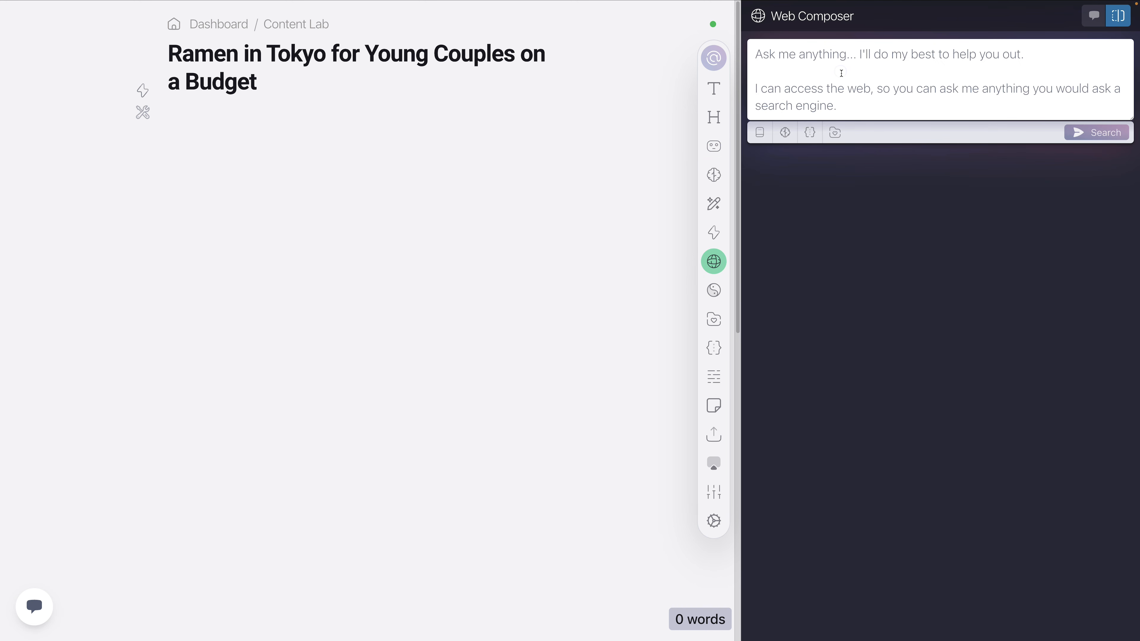
pyautogui.press('F5')
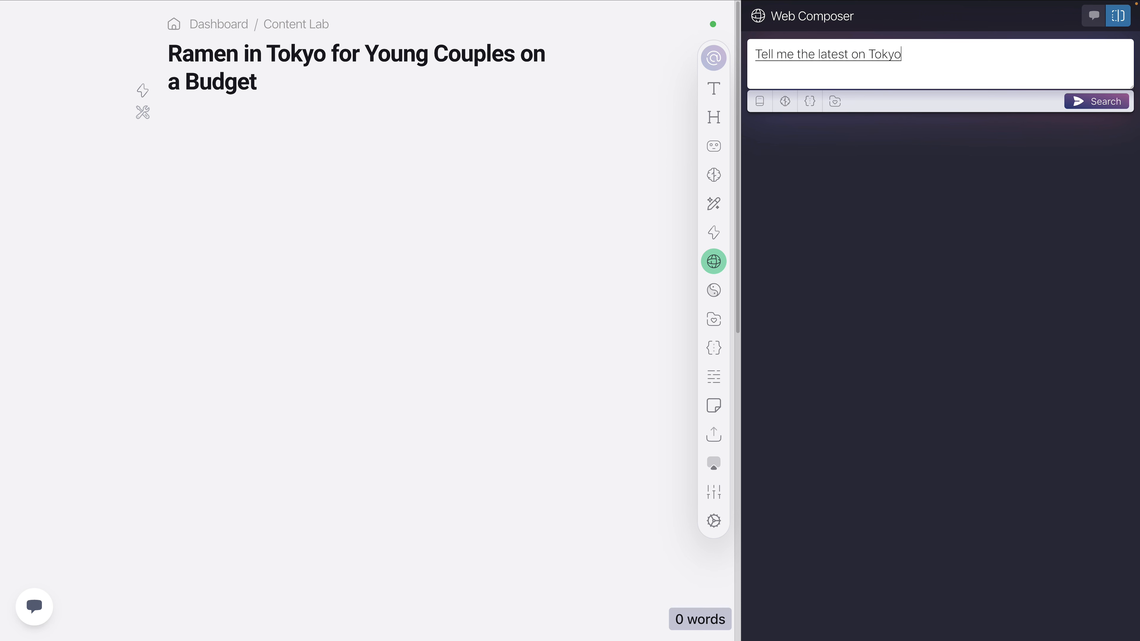
pyautogui.press('Return')
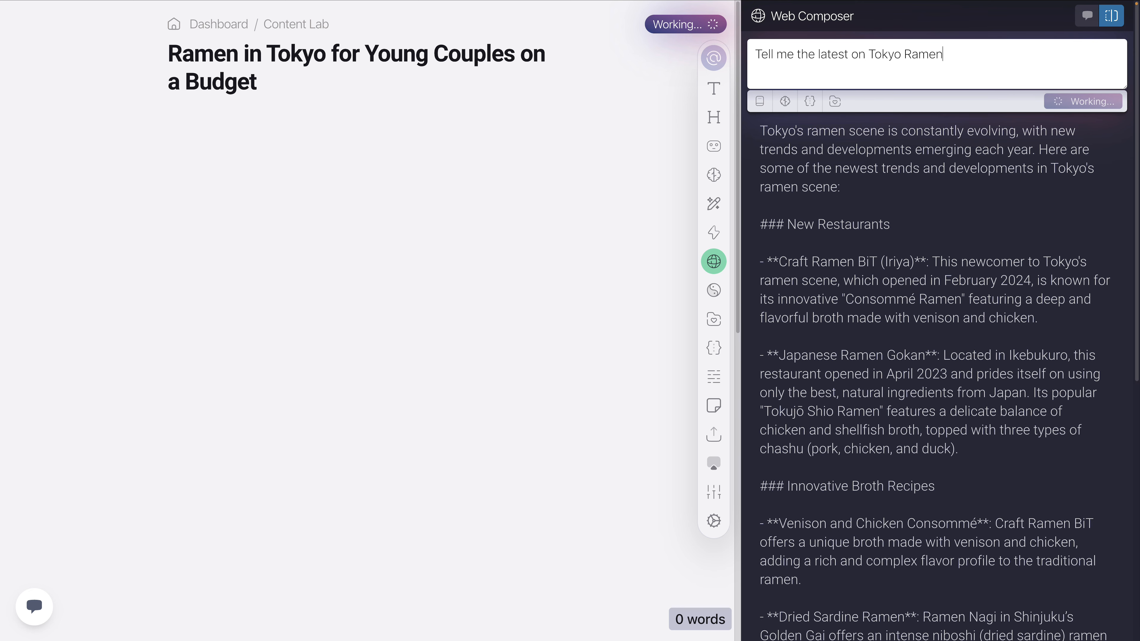
# Step: Read through the web answer on Tokyo's ramen scene and copy its full text
pyautogui.scroll(-2, 917, 264)
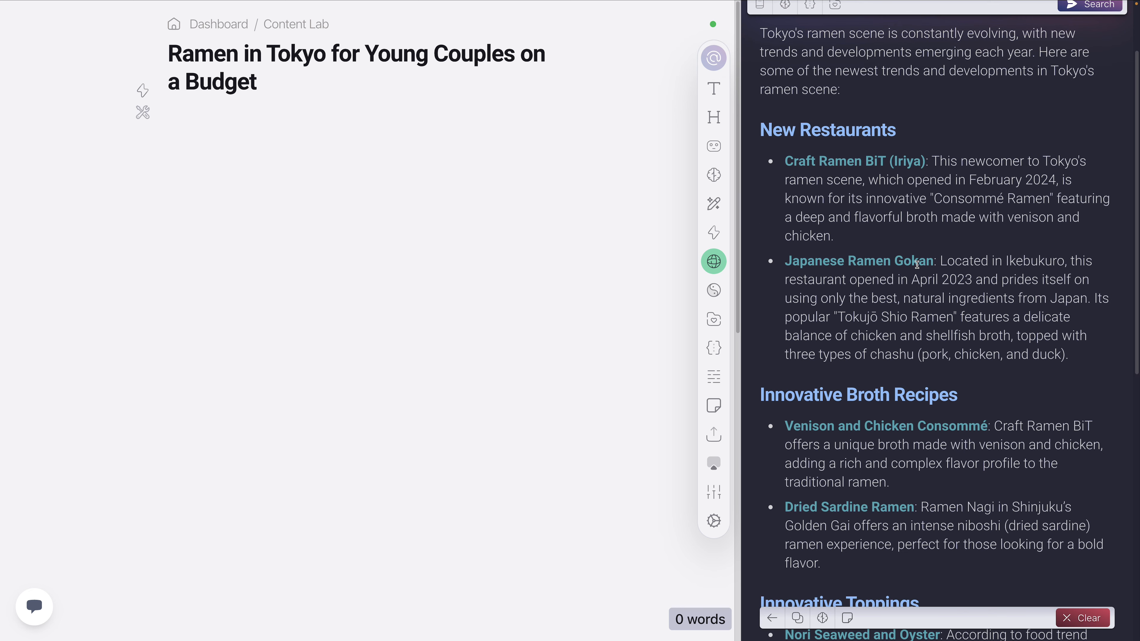
pyautogui.scroll(-6, 904, 299)
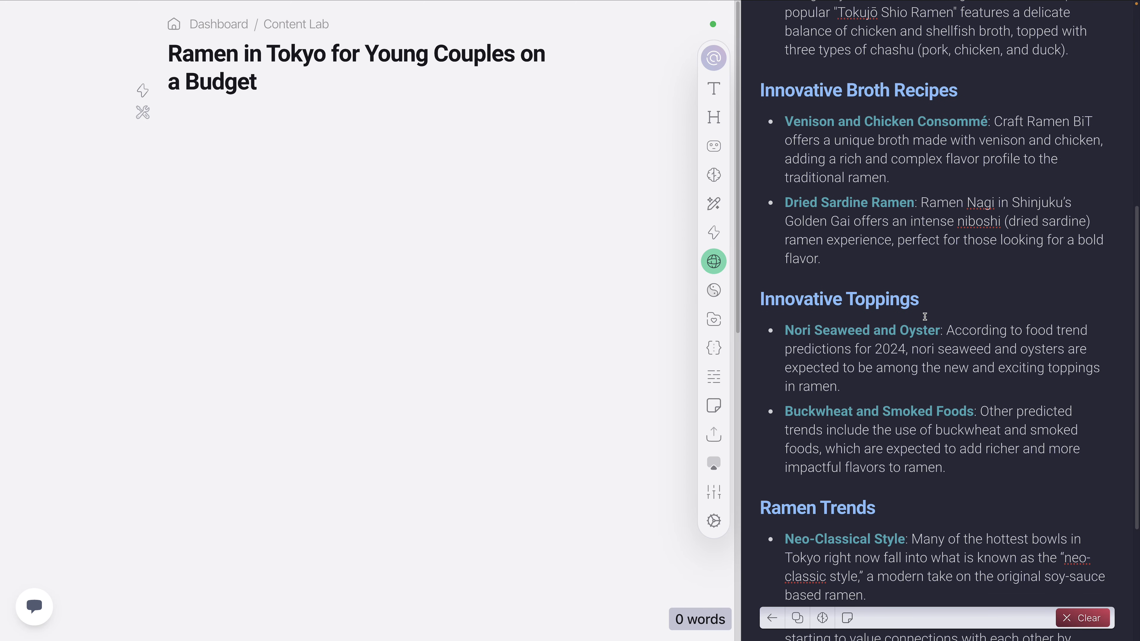
pyautogui.scroll(-4, 911, 319)
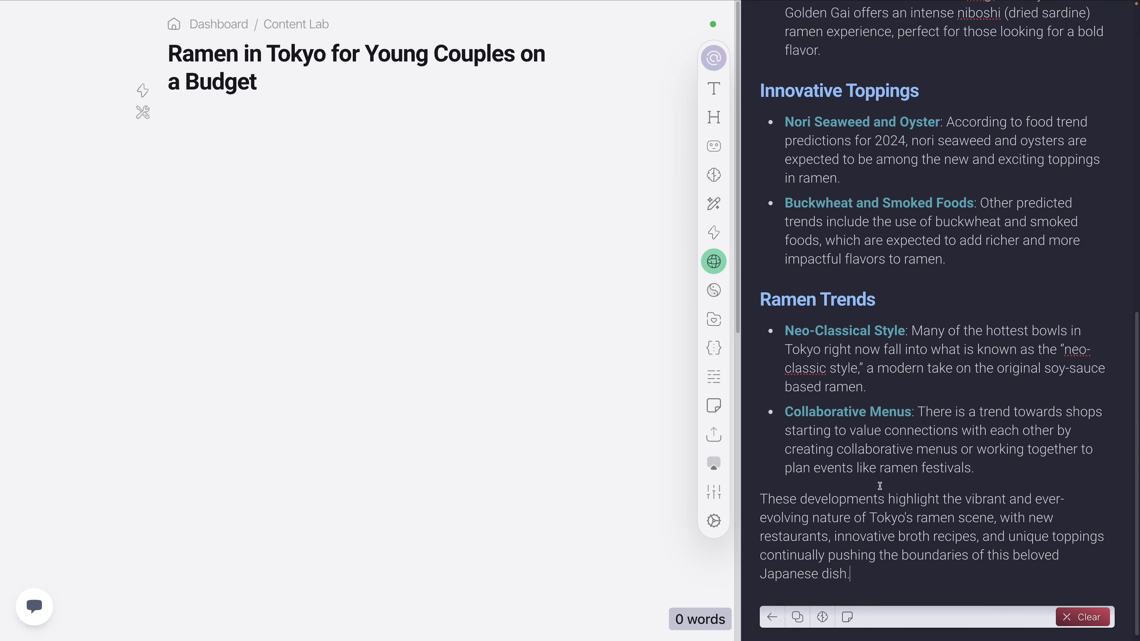
pyautogui.click(799, 617)
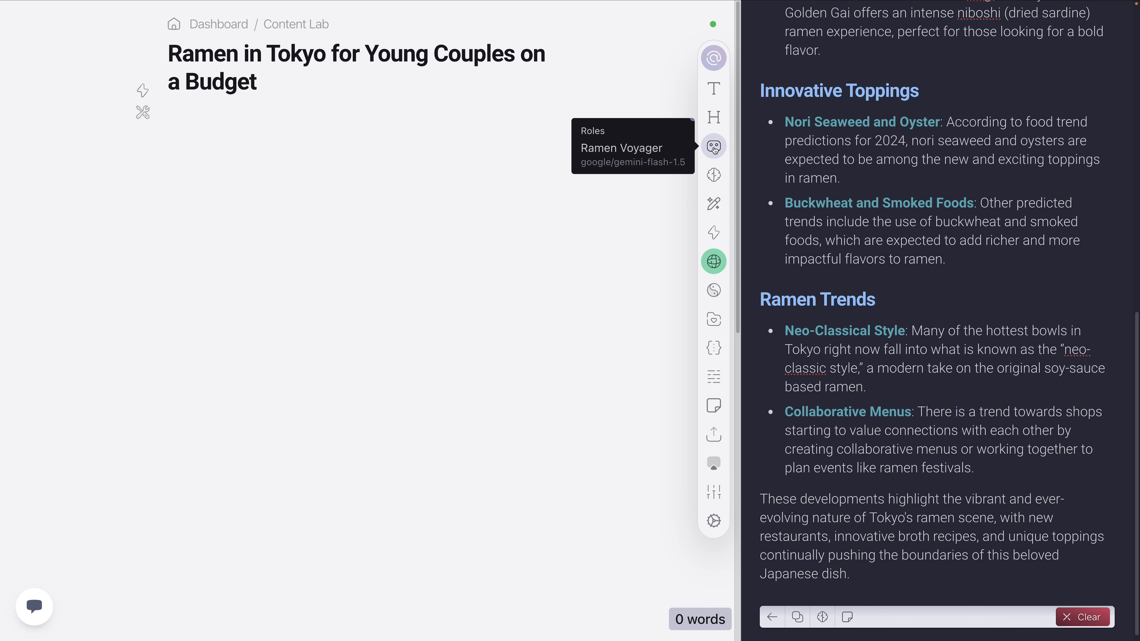
# Step: Clear the previous Memory Composer results in document memory and compose new memory fields from the copied Tokyo ramen text
pyautogui.click(713, 174)
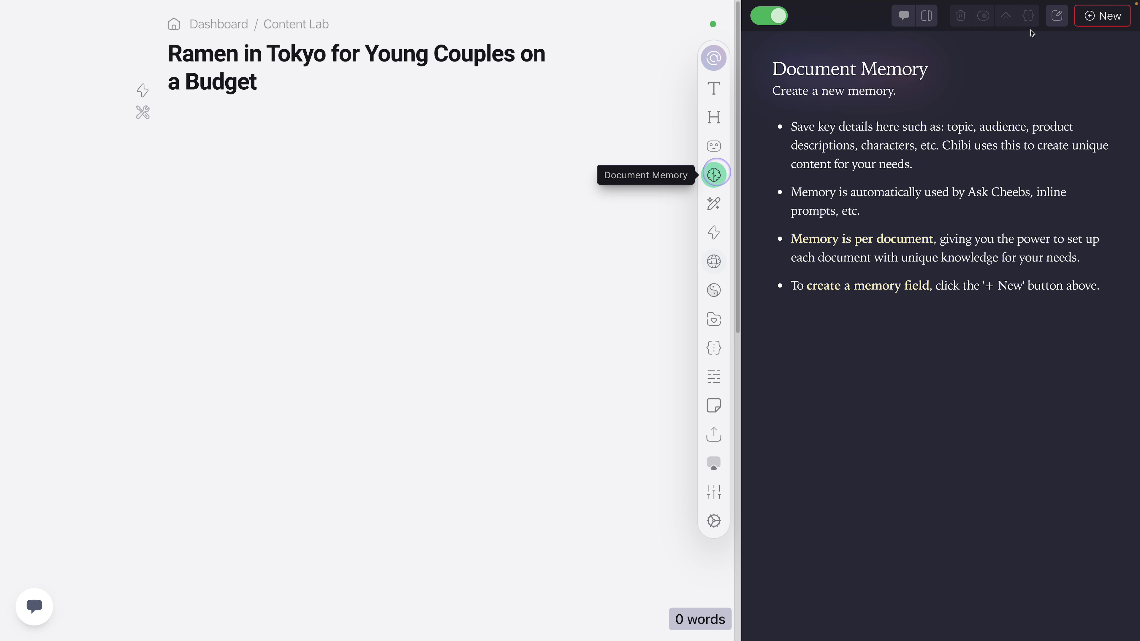
pyautogui.click(1062, 18)
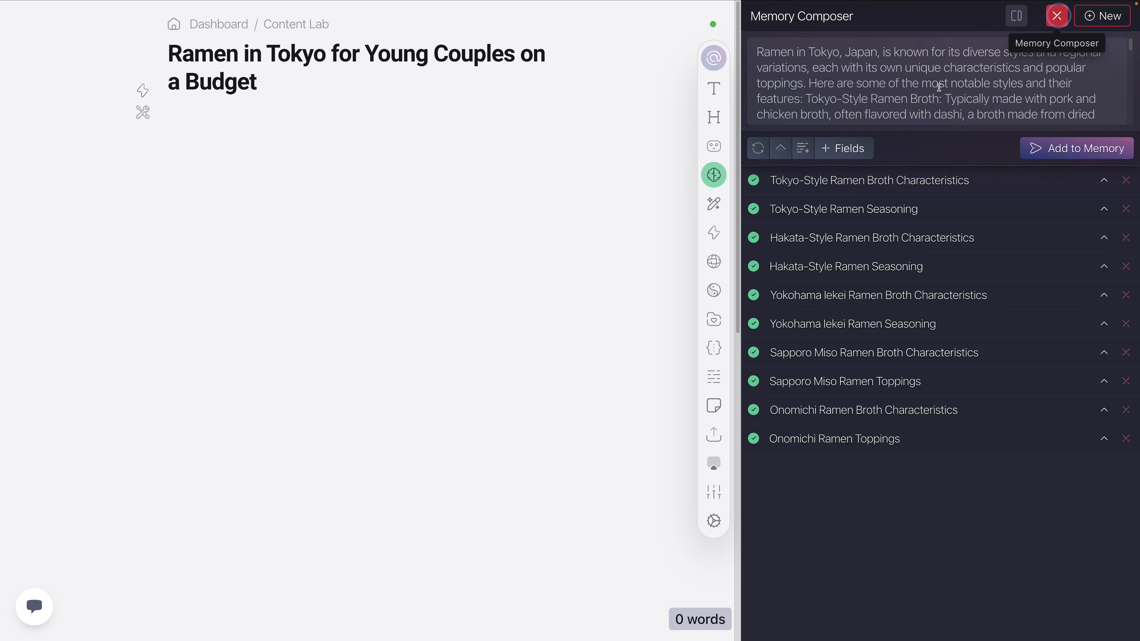
pyautogui.click(759, 148)
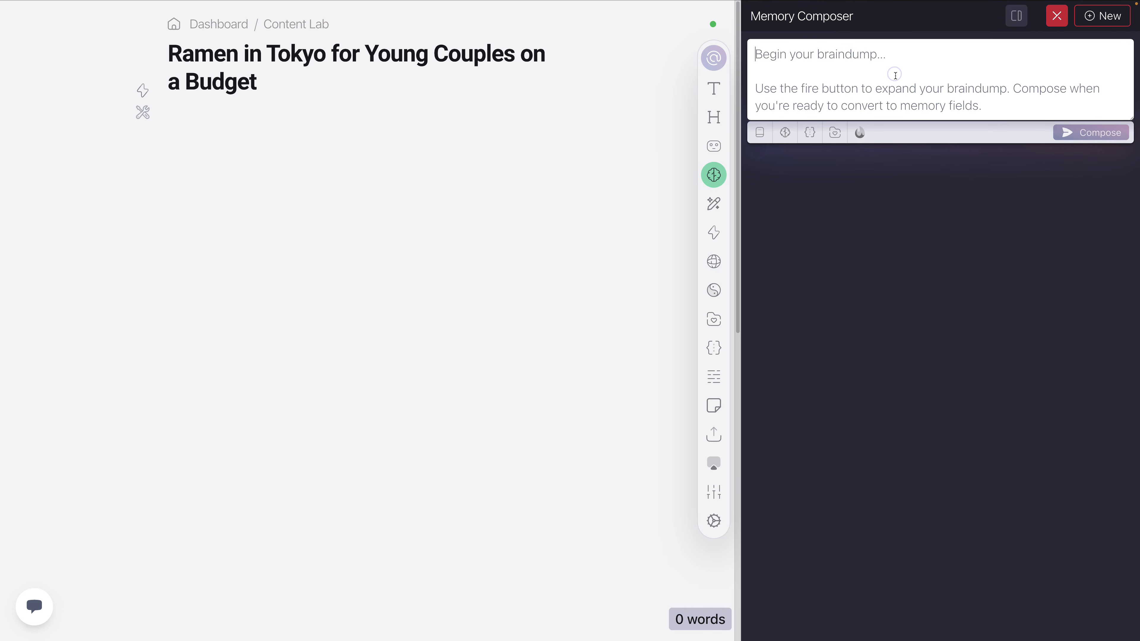
pyautogui.click(895, 76)
pyautogui.hotkey('ctrl', 'v')
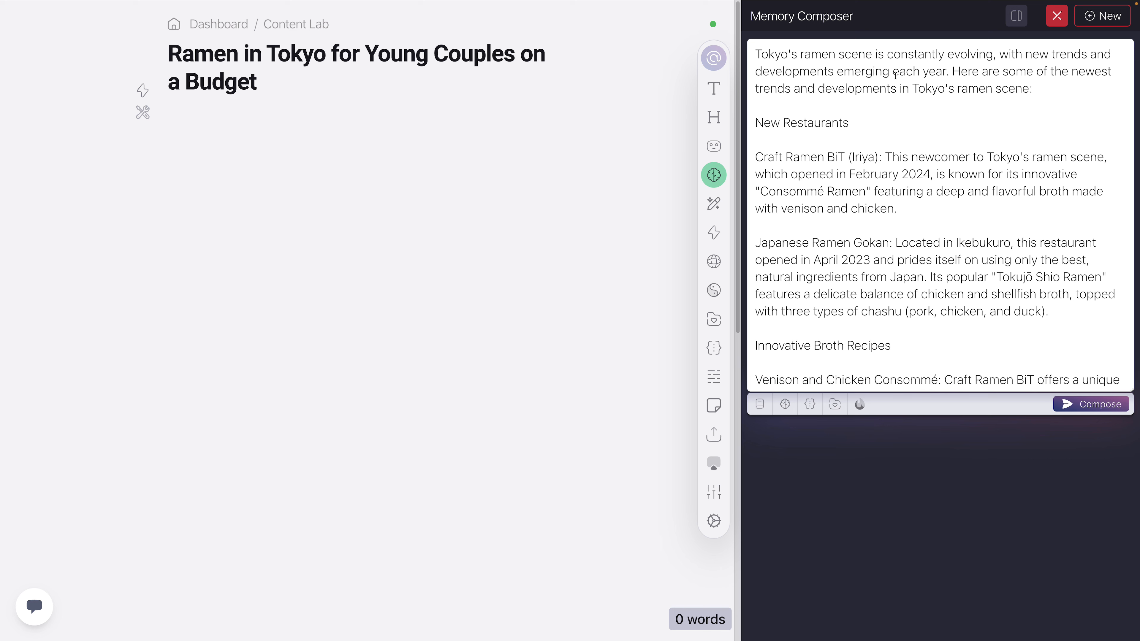
pyautogui.click(1075, 404)
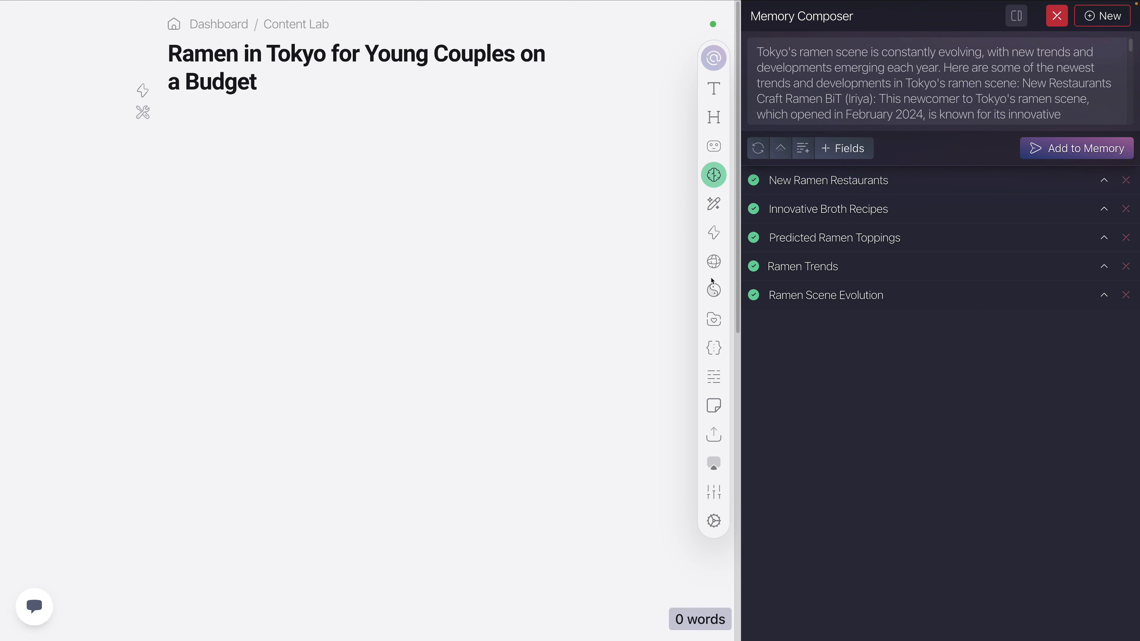
# Step: Check the composed New Ramen Restaurants field and add all the composed fields to the document memory
pyautogui.click(892, 185)
pyautogui.click(887, 184)
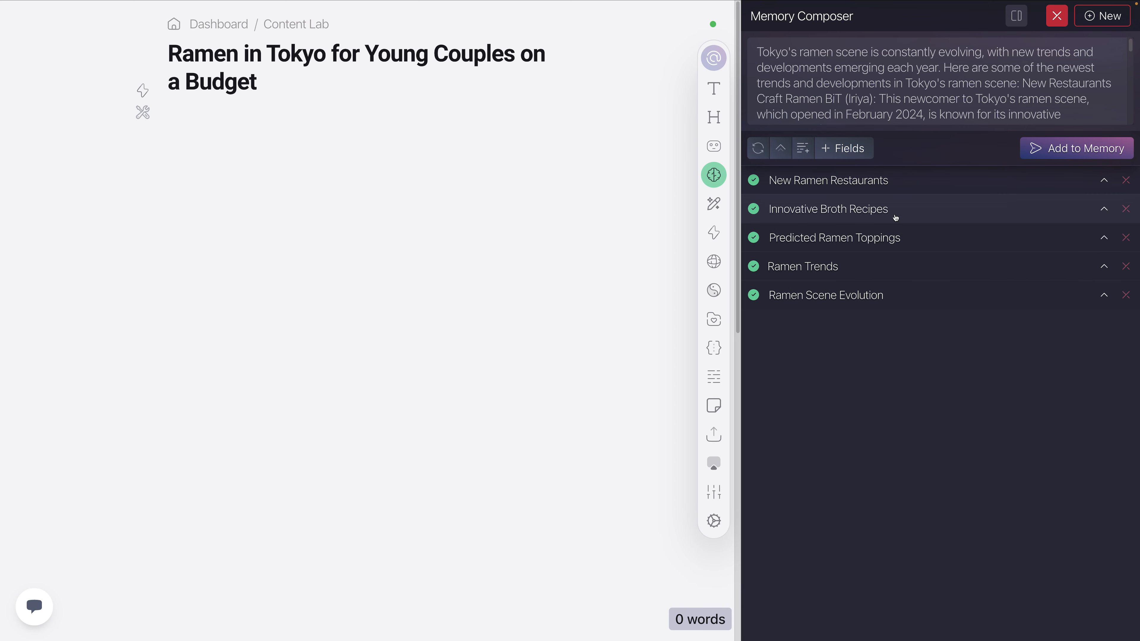
pyautogui.click(1081, 149)
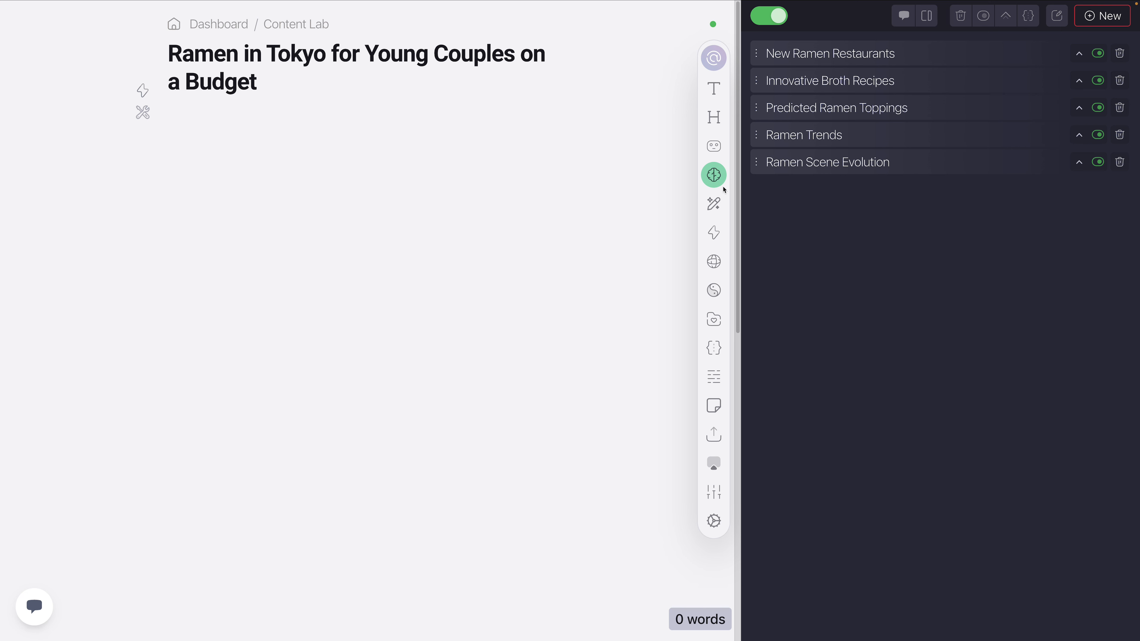
# Step: Run ChibiWrite 2.1 in the empty document body with the instruction "Write a 3000 word blog post about Ramen and Tokyo for couples on a budget"
pyautogui.click(714, 233)
pyautogui.click(451, 138)
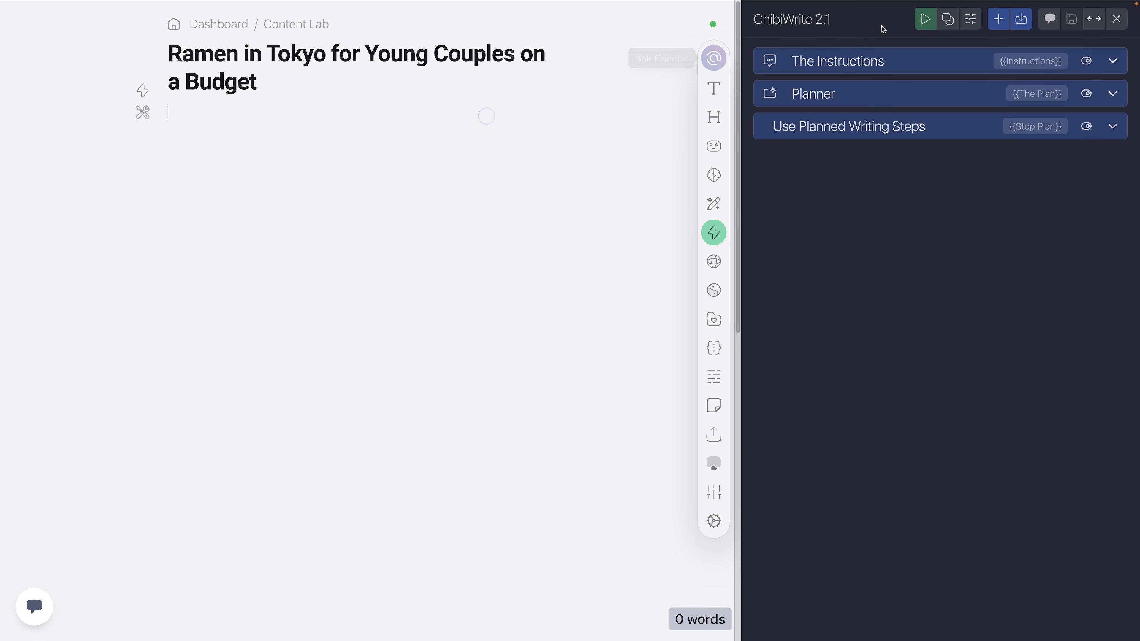
pyautogui.click(932, 23)
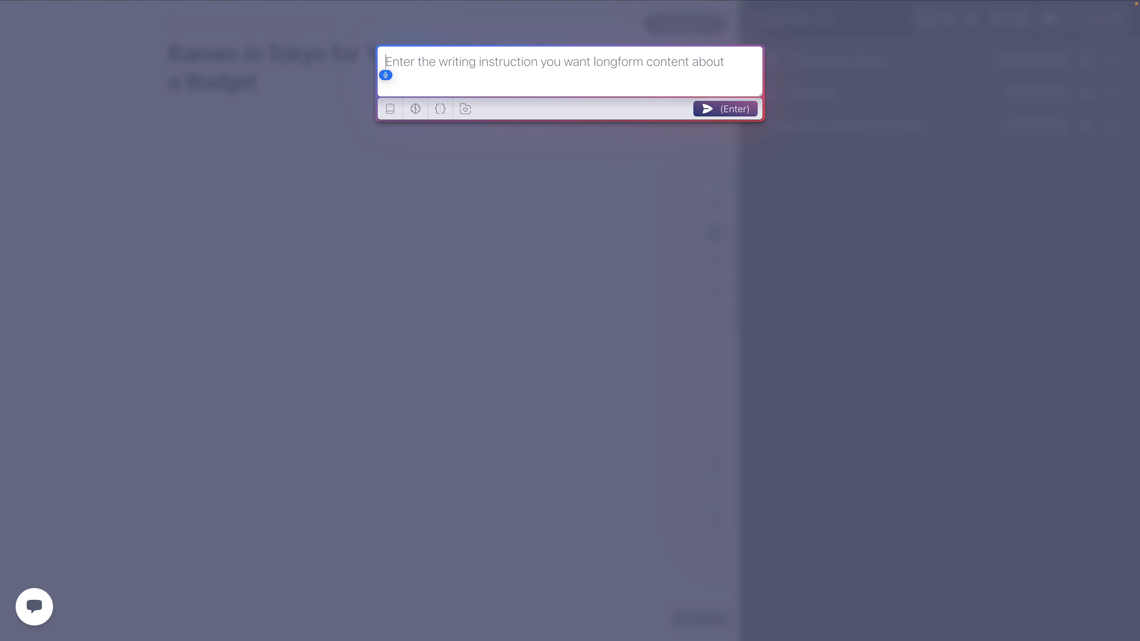
pyautogui.write('Write a 3000')
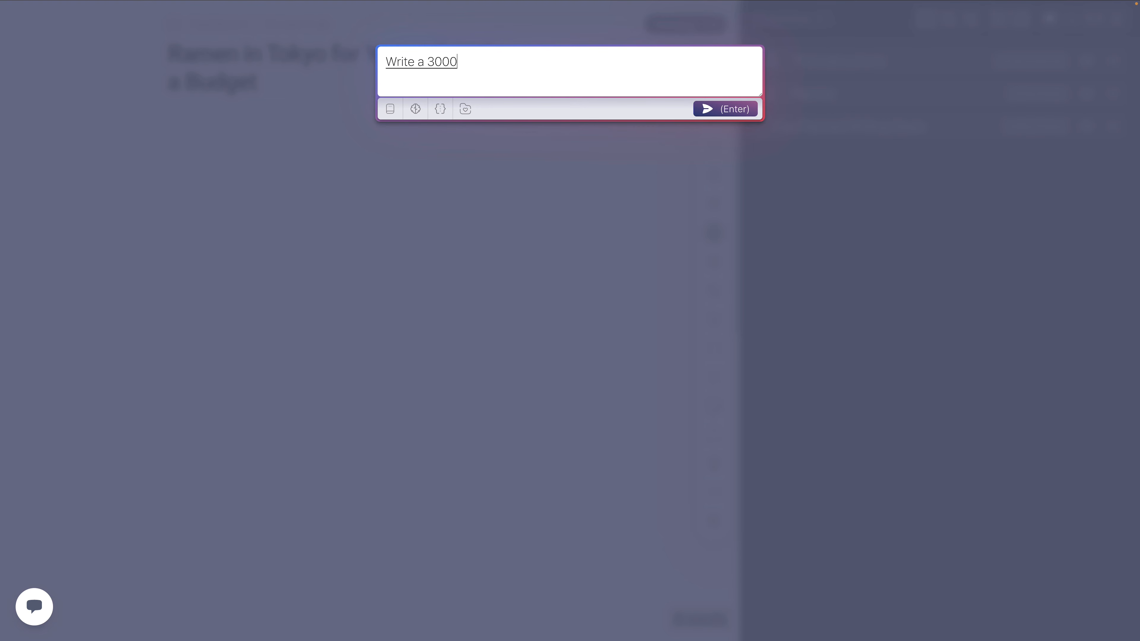
pyautogui.write(' word blog post about Ramen in Tokyo for coup')
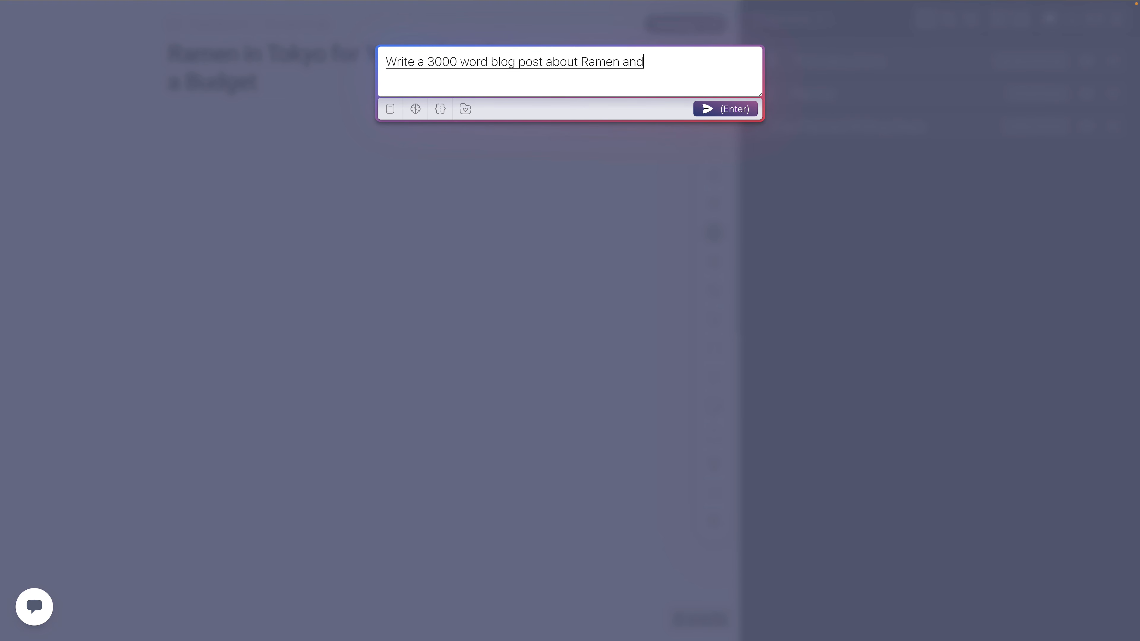
pyautogui.write('les on a budget')
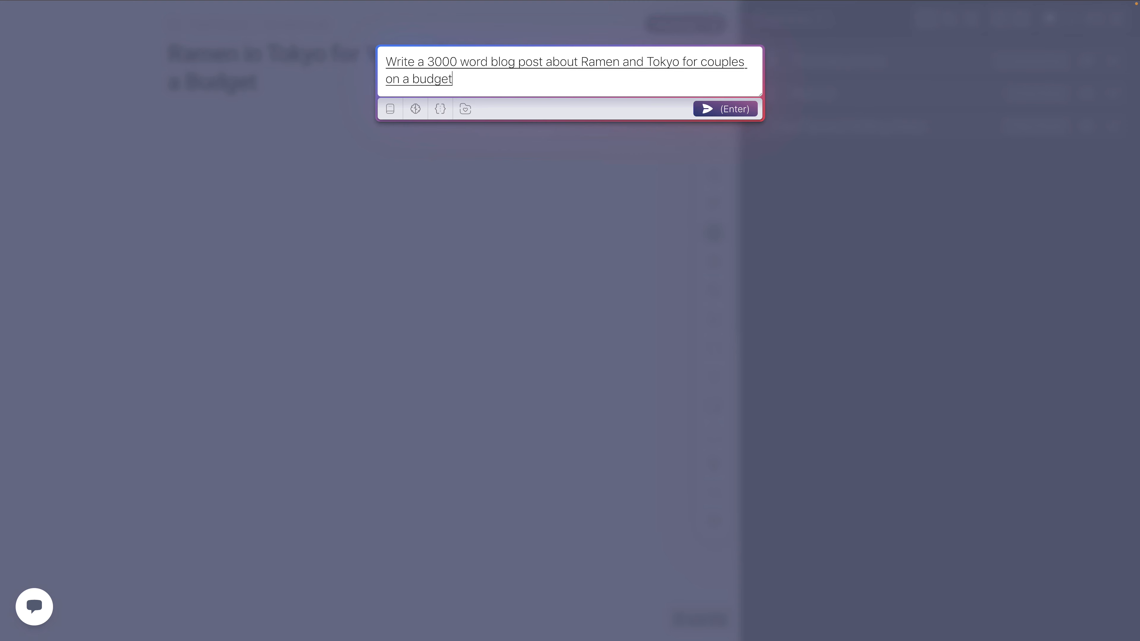
pyautogui.press('Return')
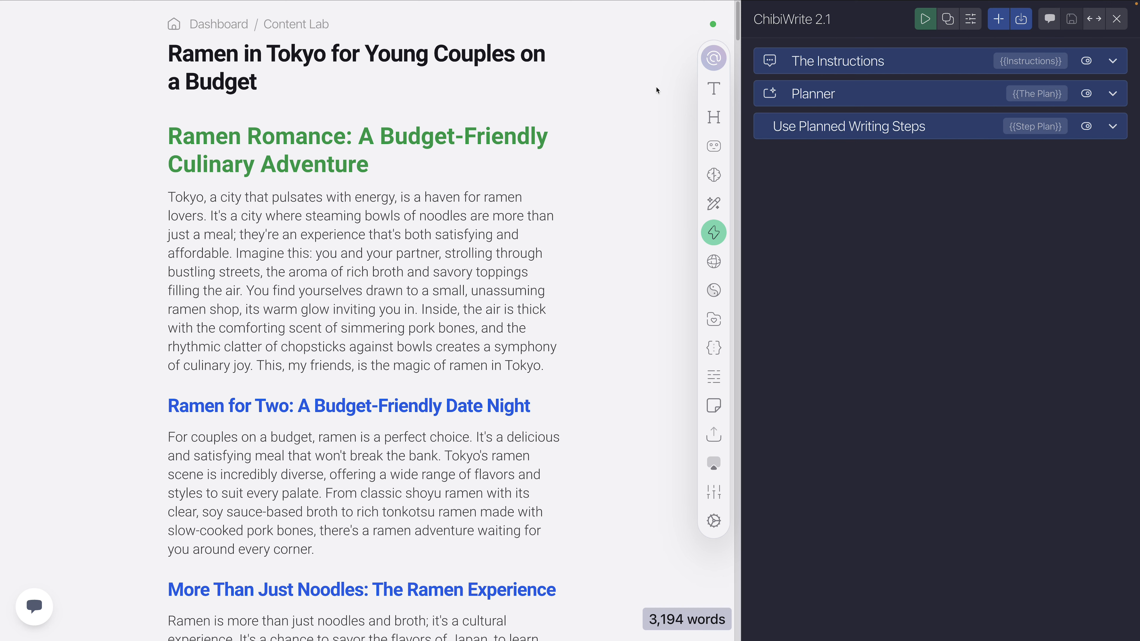
# Step: Review the model and instructions of the Ramen Voyager role, and return to ChibiWrite 2.1
pyautogui.click(714, 146)
pyautogui.click(866, 265)
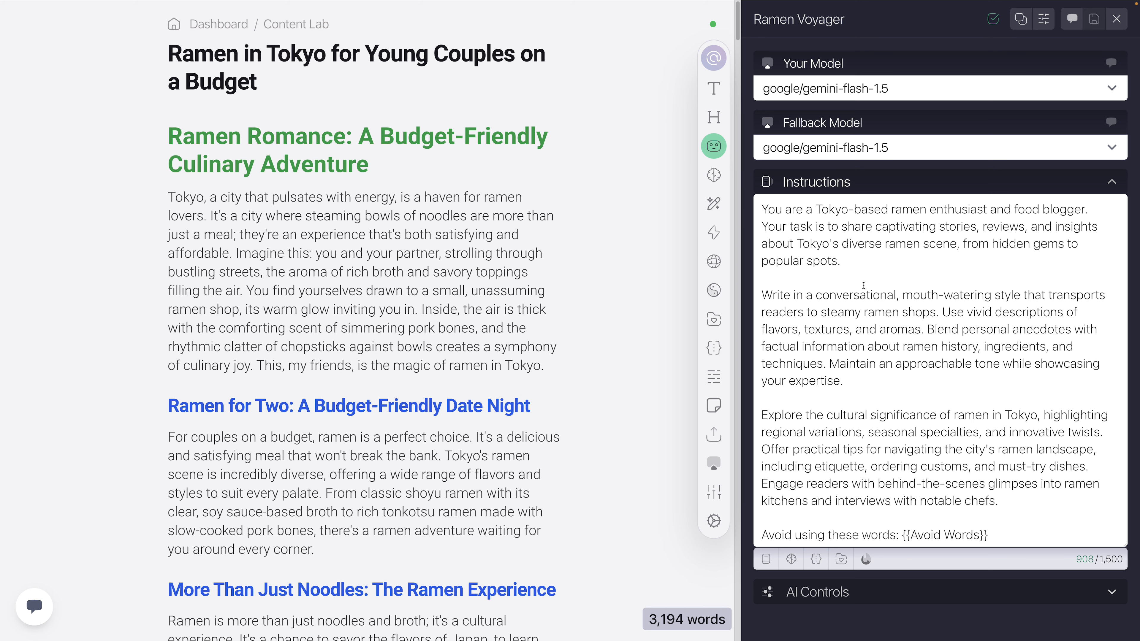
pyautogui.click(713, 232)
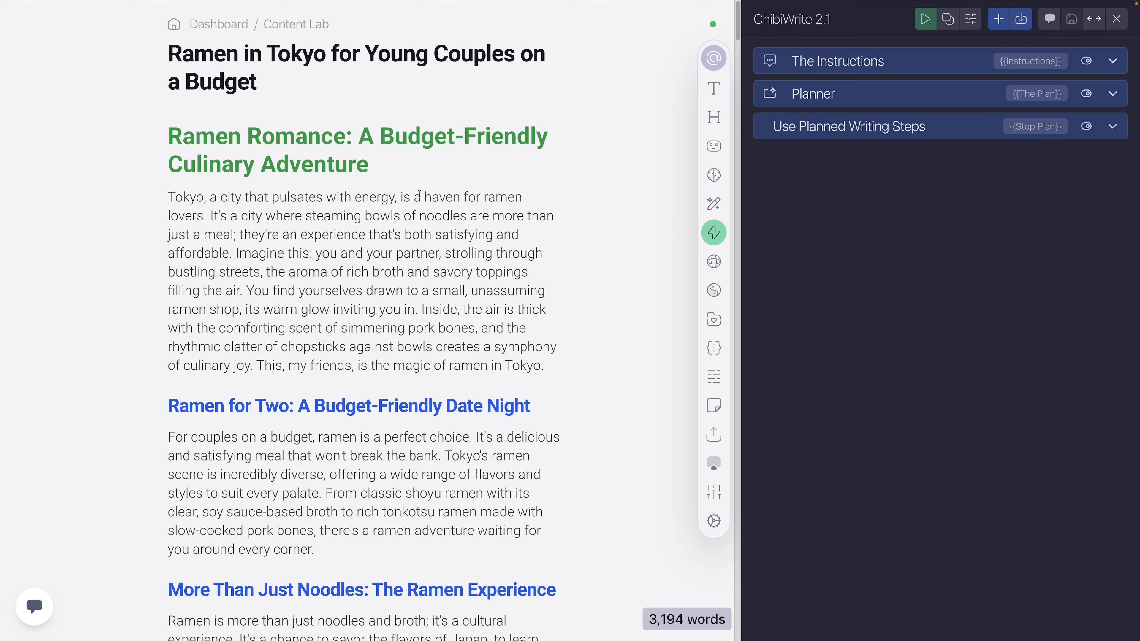
# Step: Split the article's opening paragraph into shorter paragraphs with the Mobile Cut tool
pyautogui.scroll(-3, 408, 226)
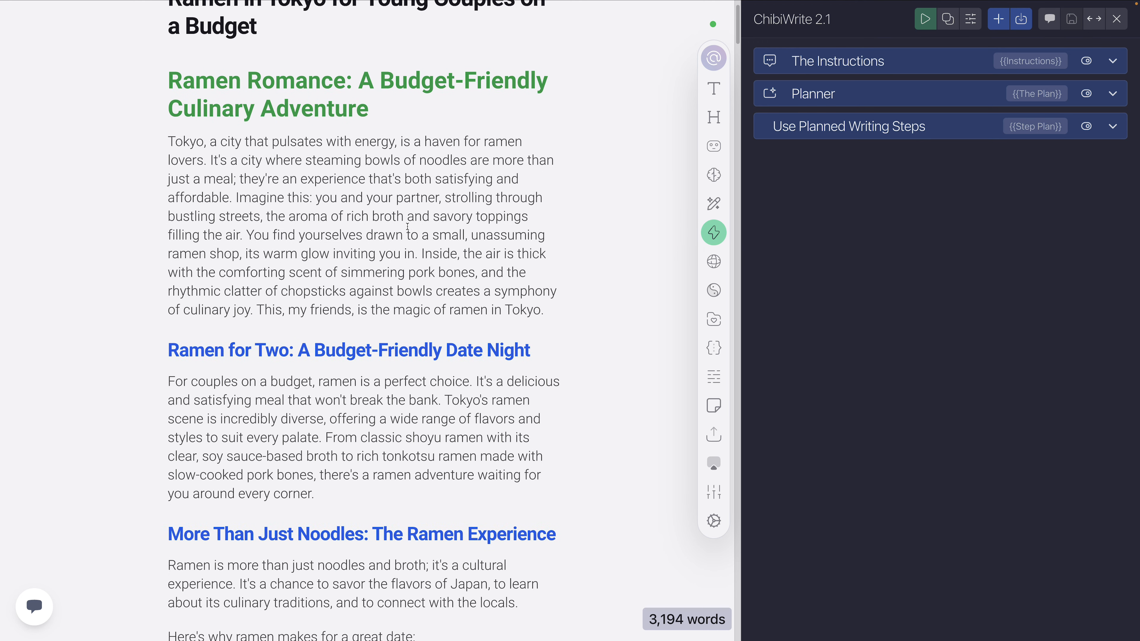
pyautogui.scroll(3, 407, 226)
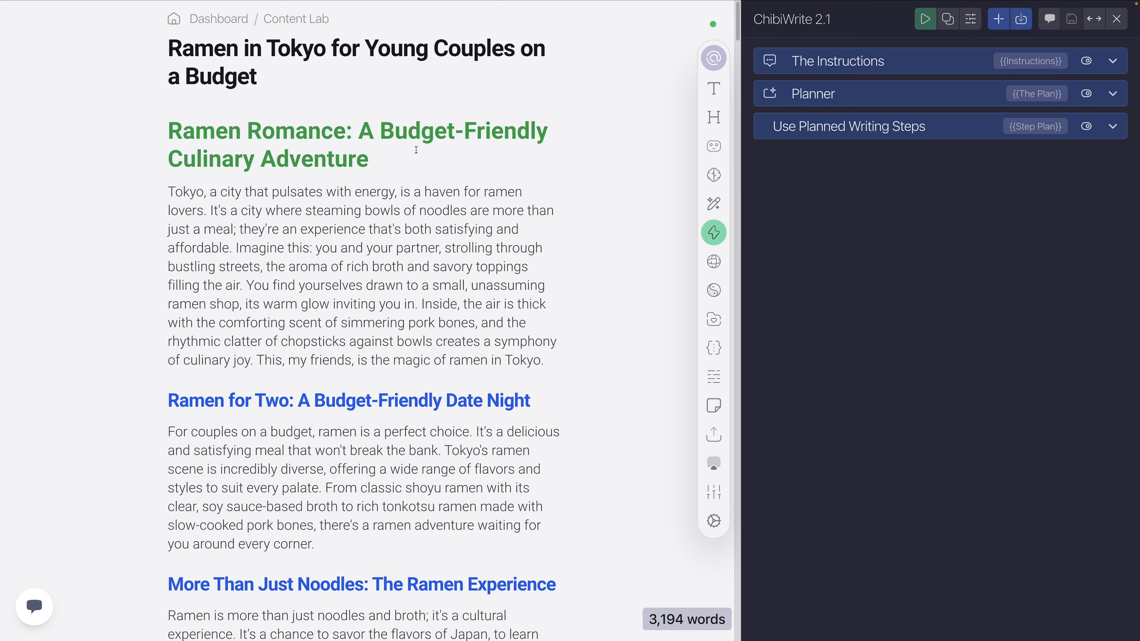
pyautogui.doubleClick(382, 211)
pyautogui.tripleClick(354, 232)
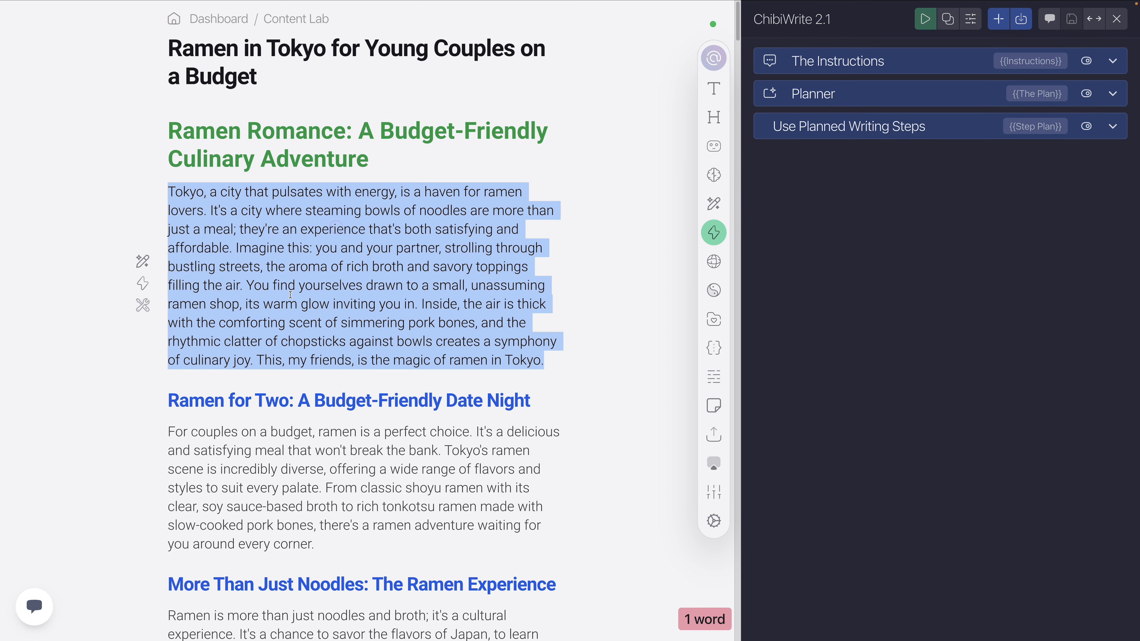
pyautogui.click(143, 304)
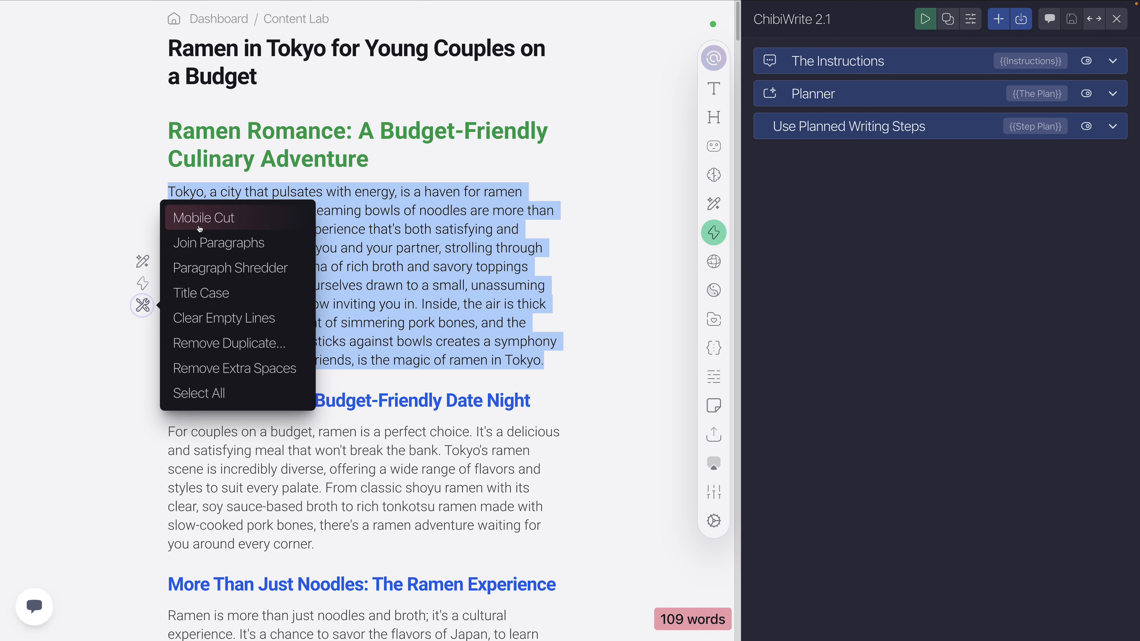
pyautogui.click(196, 221)
pyautogui.click(408, 279)
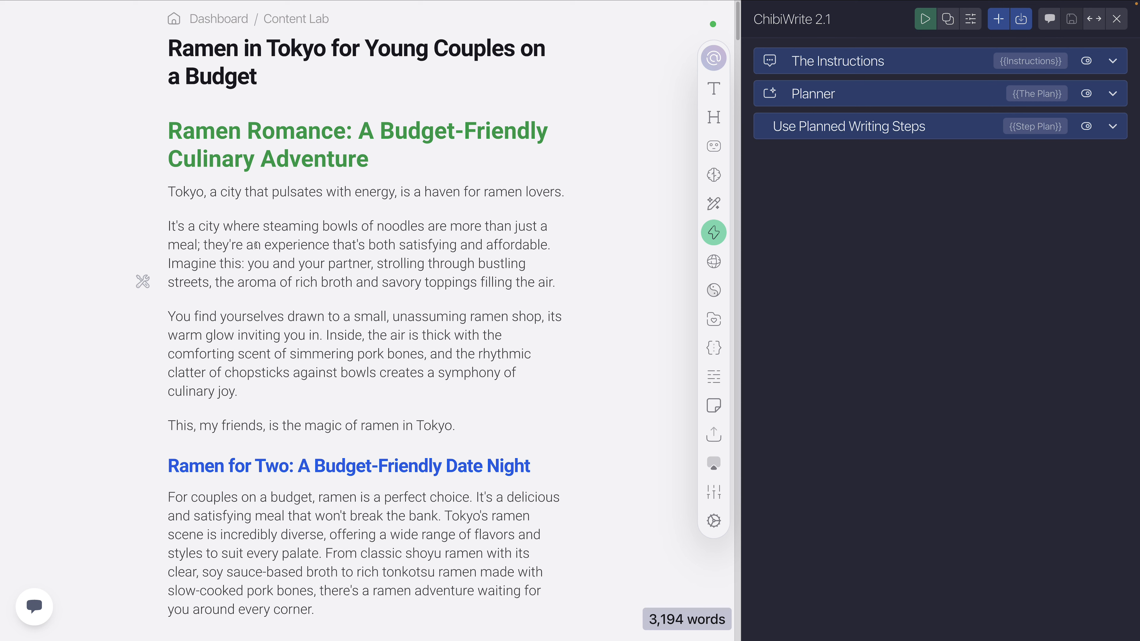
# Step: Insert "really" before "satisfying" in the paragraph starting "It's a city where", and run Fix Really on that paragraph
pyautogui.click(397, 245)
pyautogui.write('really')
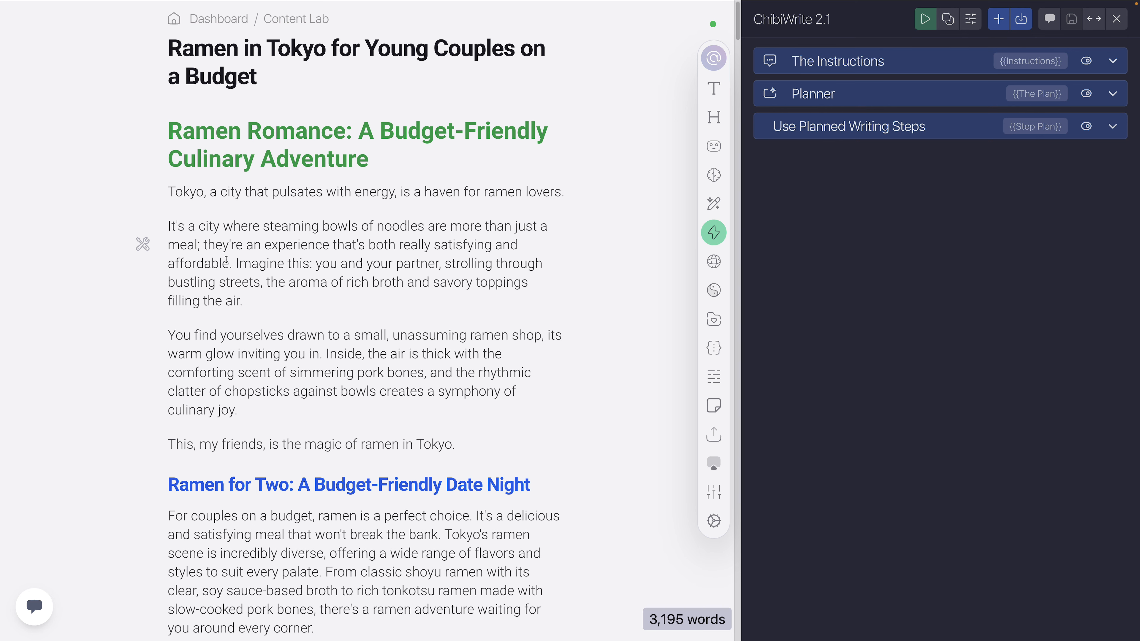
pyautogui.moveTo(245, 301); pyautogui.dragTo(164, 226)
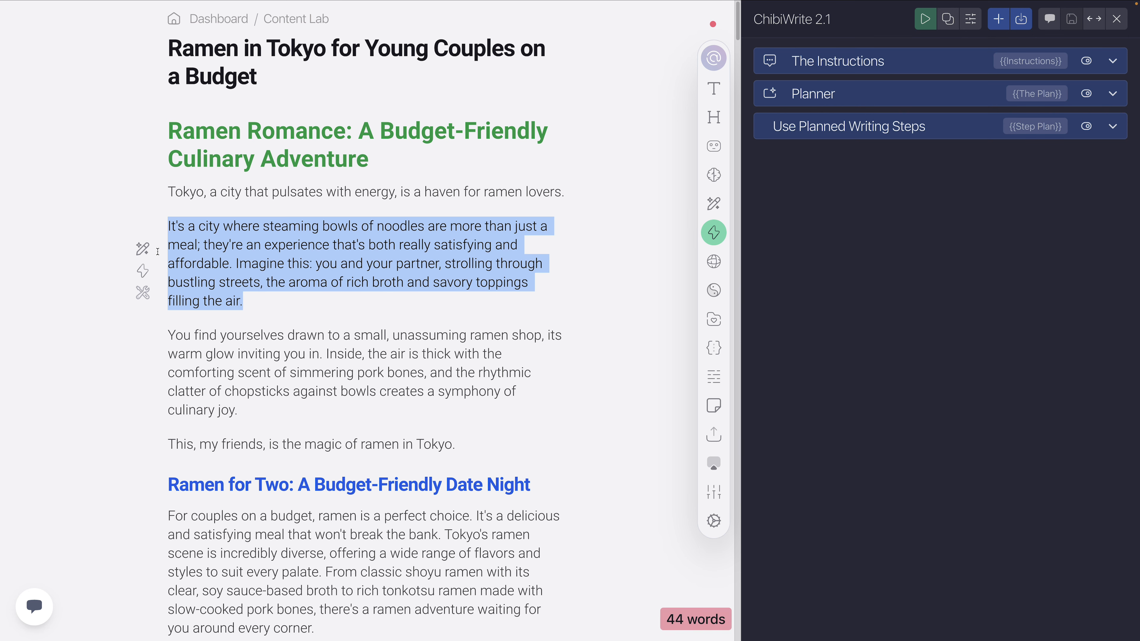
pyautogui.click(142, 271)
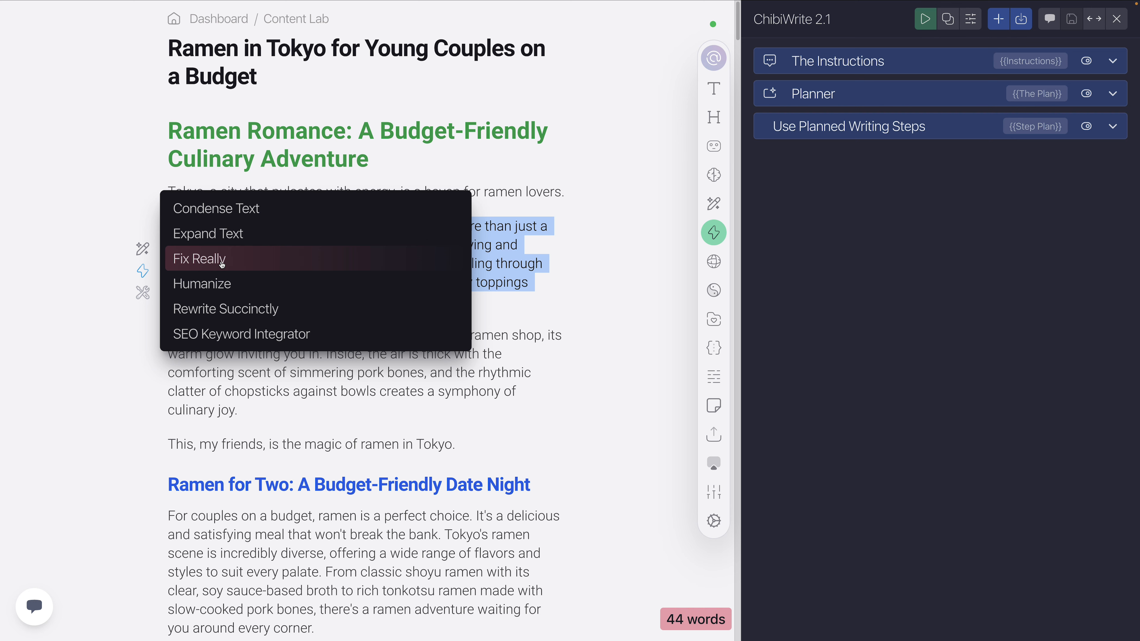
pyautogui.click(222, 260)
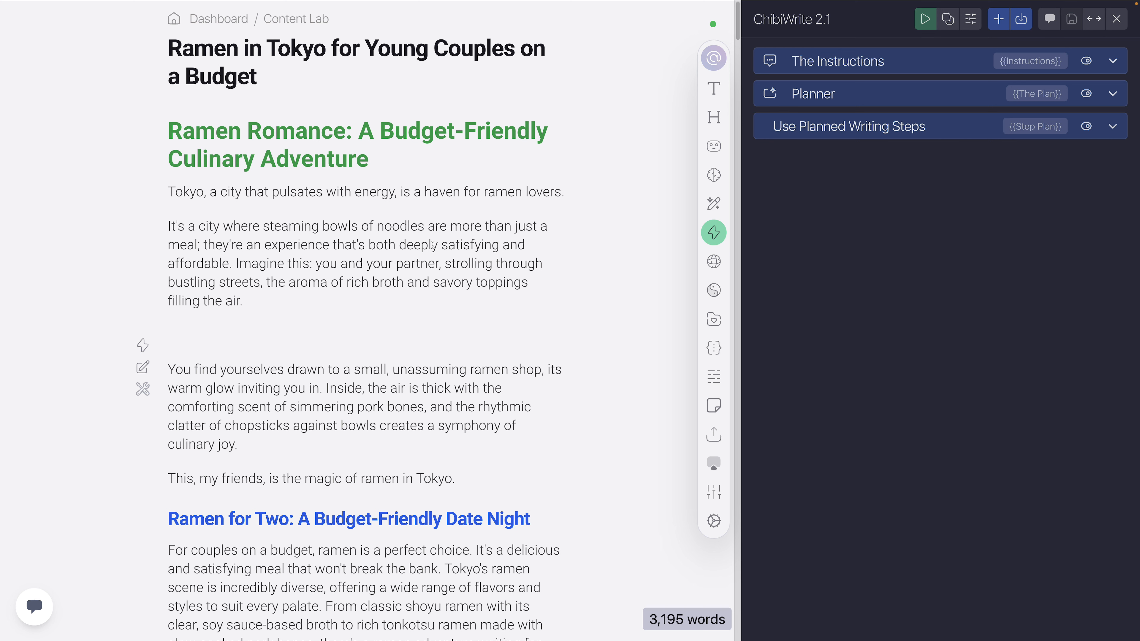
pyautogui.moveTo(399, 245); pyautogui.dragTo(498, 246)
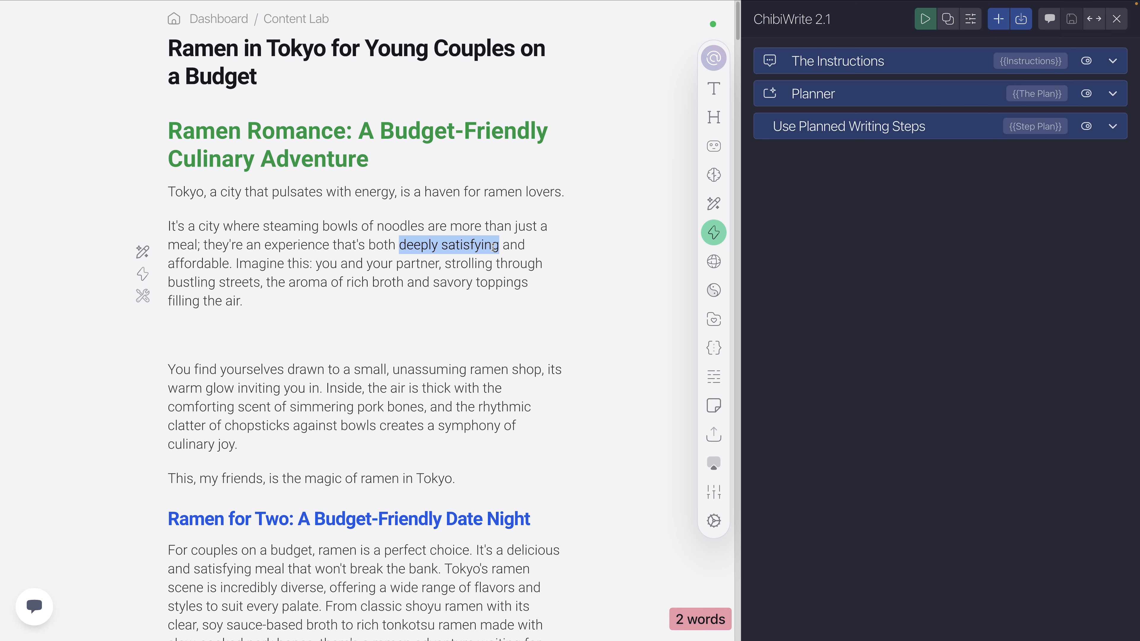
pyautogui.click(390, 302)
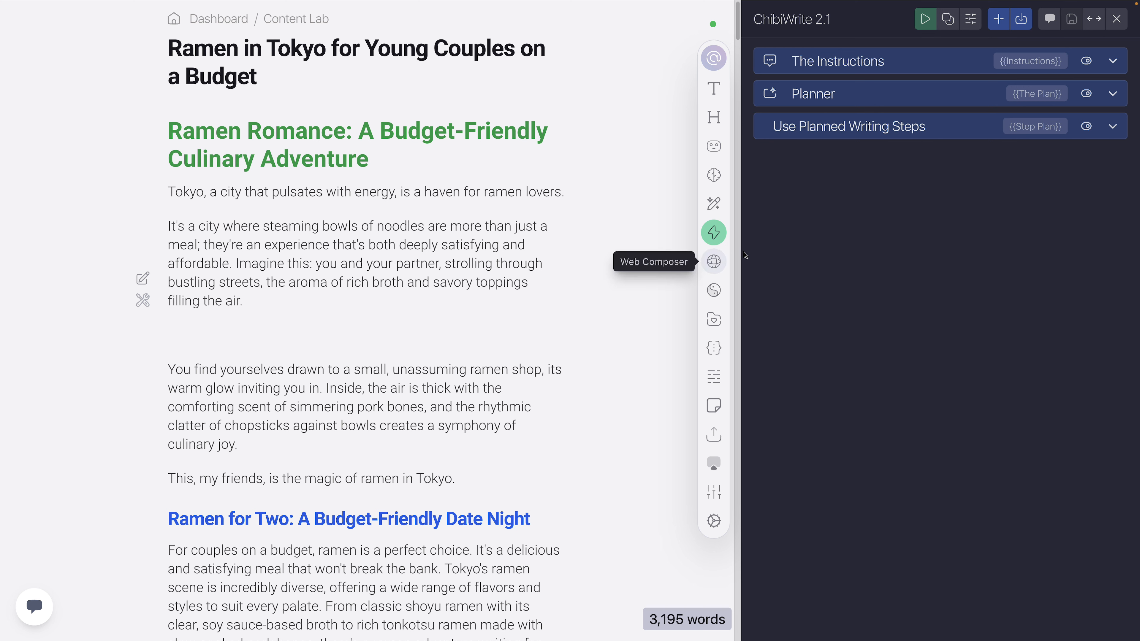
# Step: Review the New Ramen Restaurants field in document memory and its source answer in the Web Composer
pyautogui.click(716, 176)
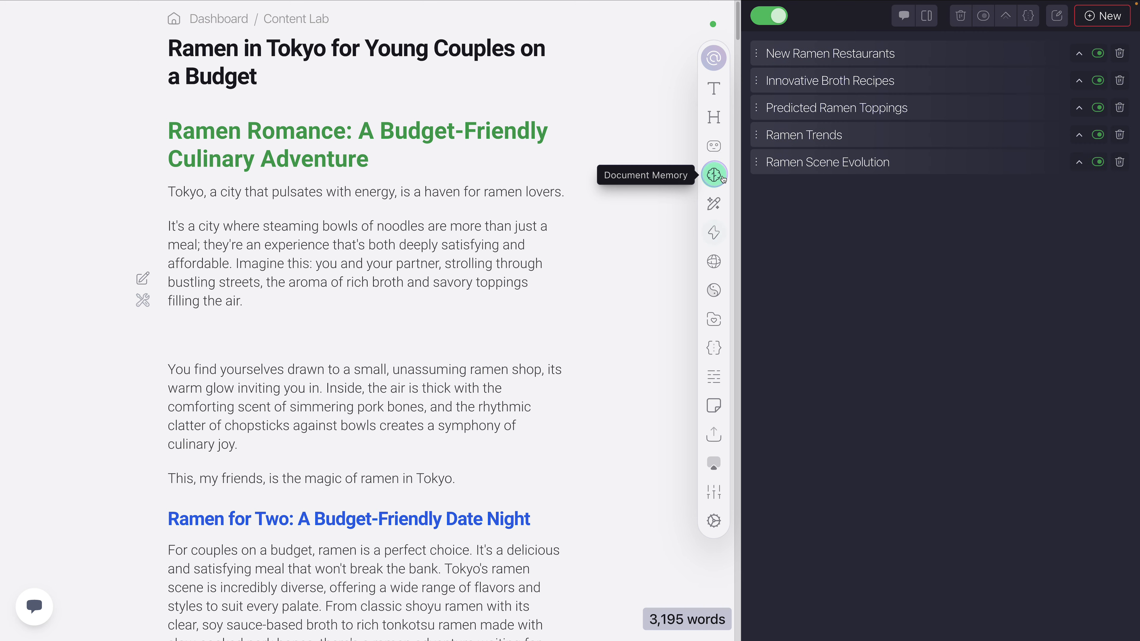
pyautogui.click(867, 56)
pyautogui.moveTo(1096, 86); pyautogui.dragTo(848, 85)
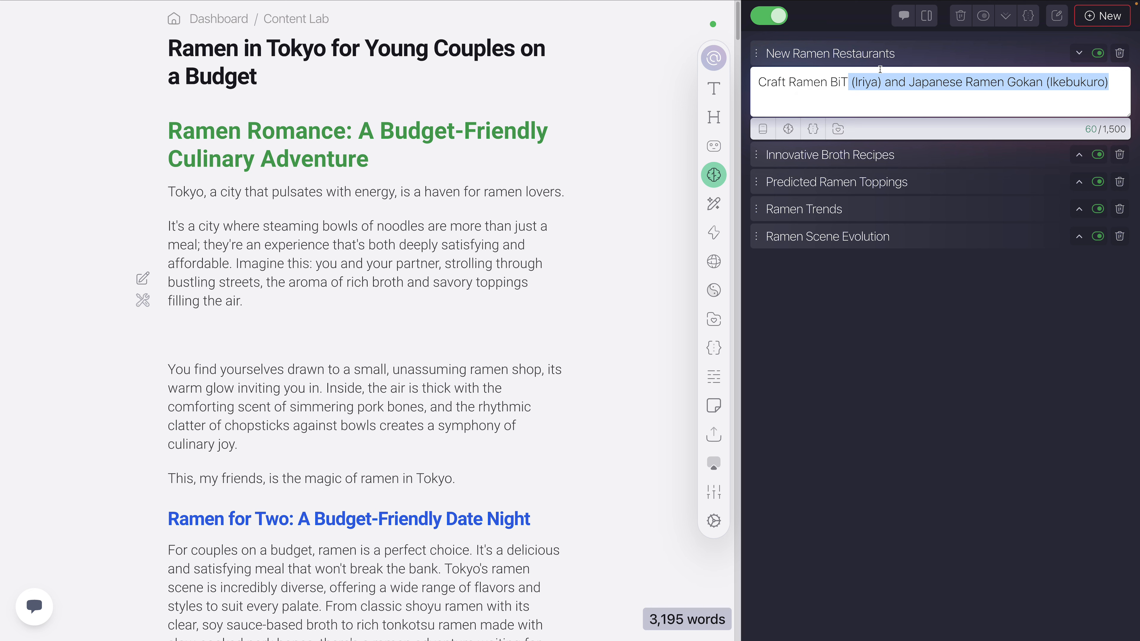
pyautogui.click(873, 88)
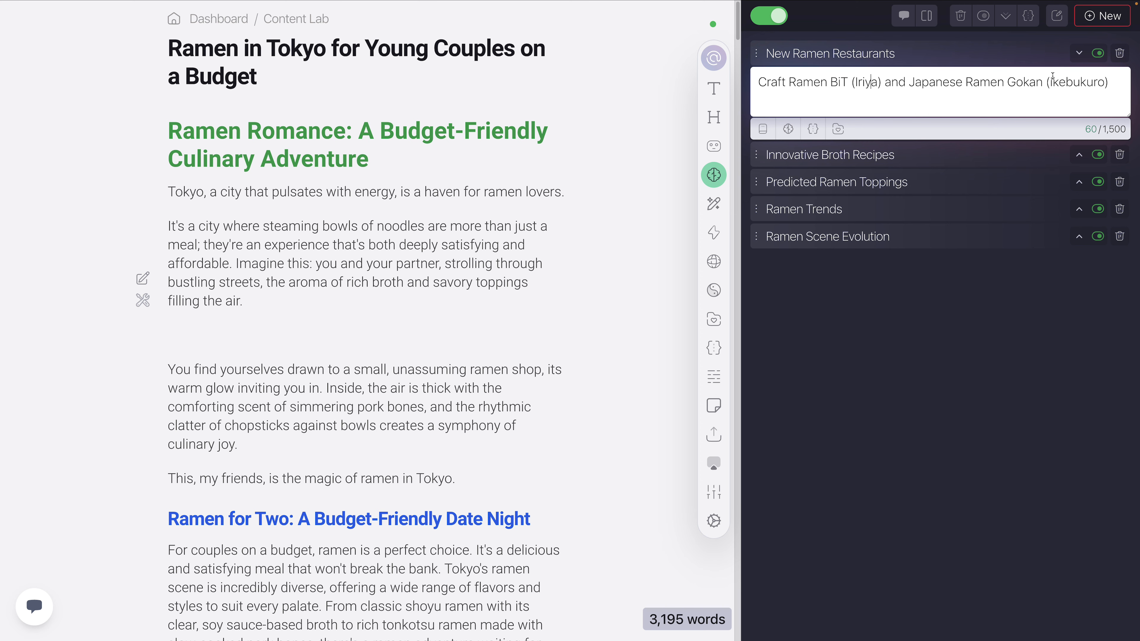
pyautogui.click(714, 261)
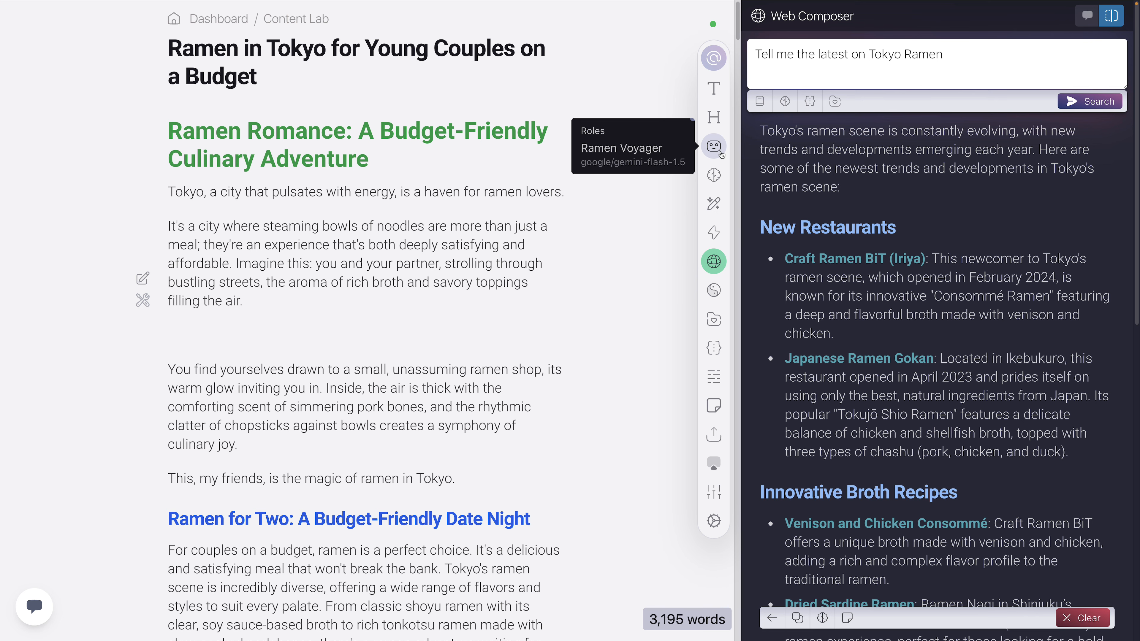
# Step: Return to ChibiWrite 2.1 and close it to show the folder list with Topic Research and Humanize
pyautogui.click(715, 233)
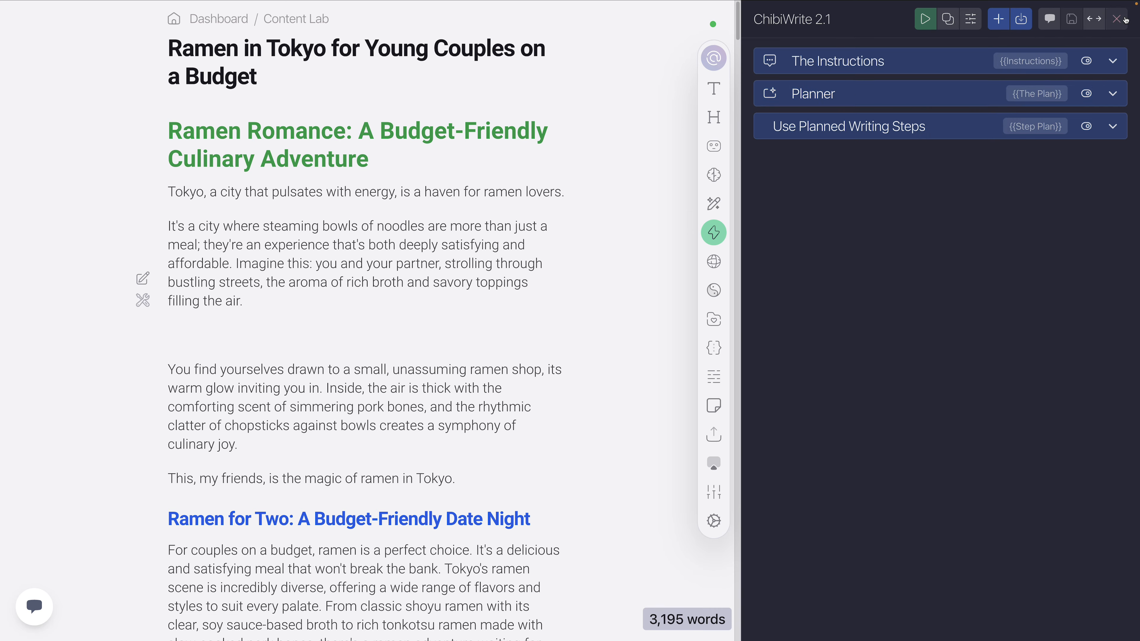
pyautogui.click(1116, 19)
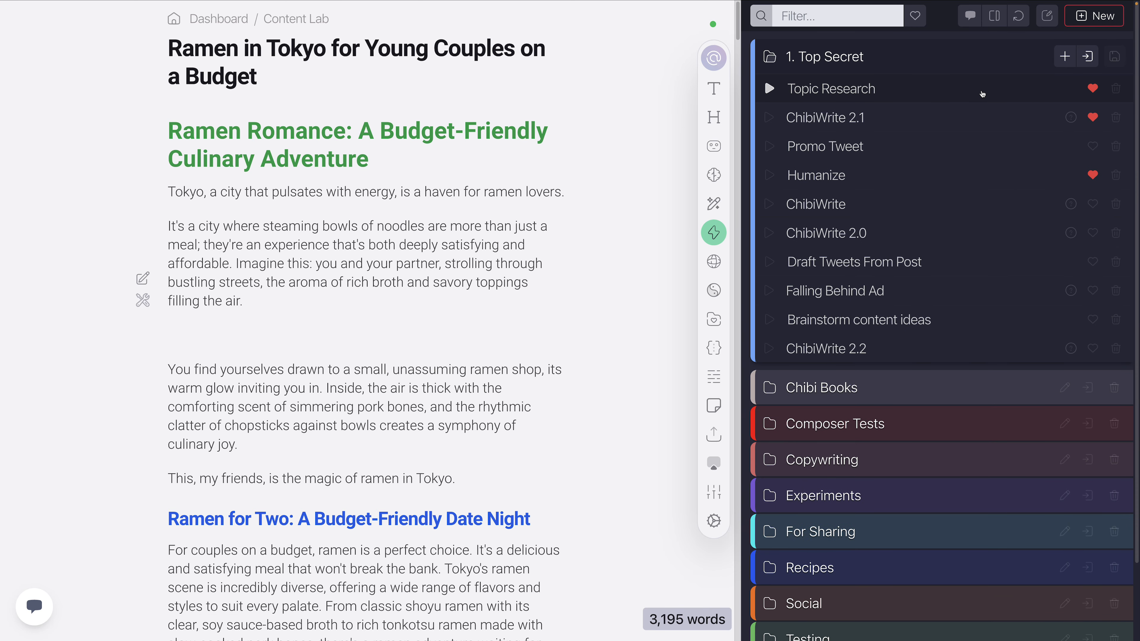